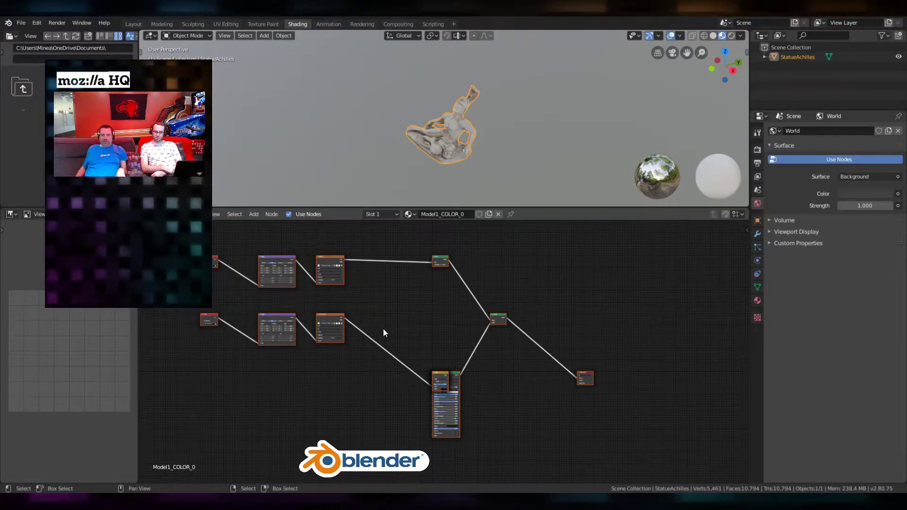
Examine the image assigned to the EMISSIVE and BASE COLOR texture nodes and the Emission node they lead towards.
scroll(364, 301, "up", 4)
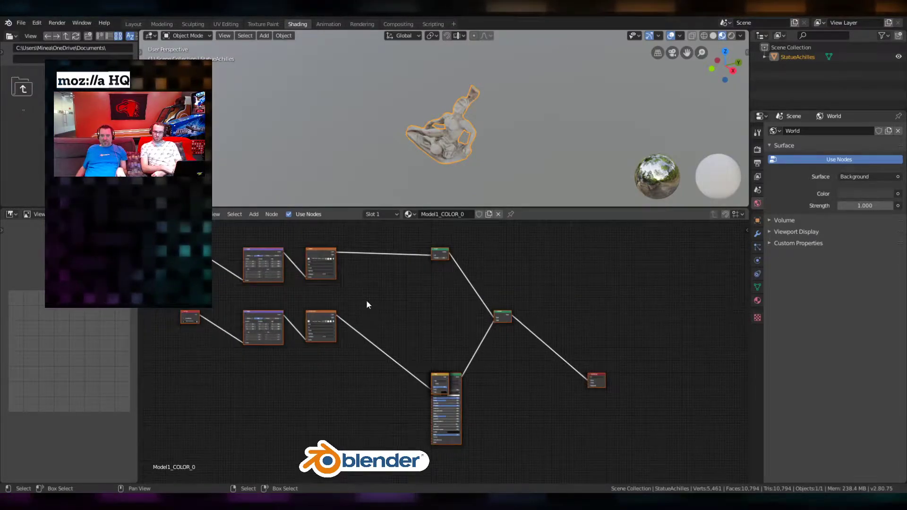
scroll(444, 343, "up", 1)
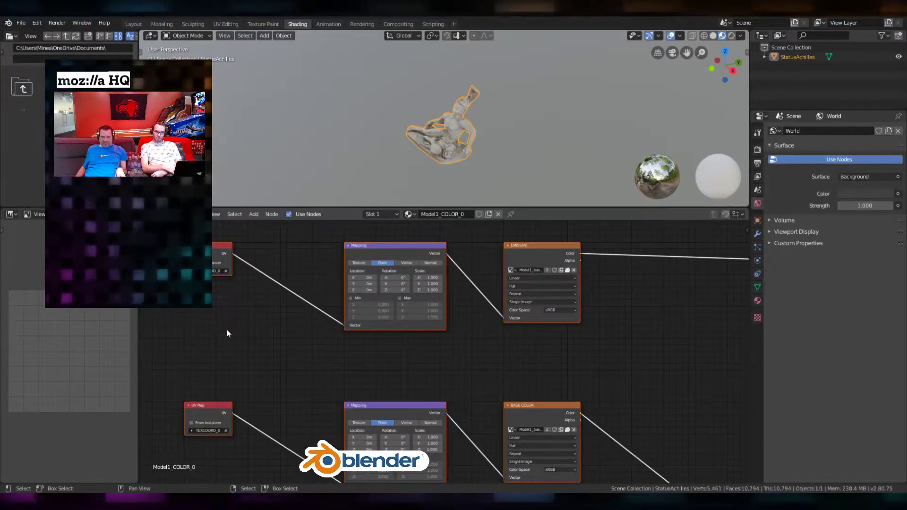
middle_click_drag(604, 351, 421, 378)
scroll(421, 378, "up", 2)
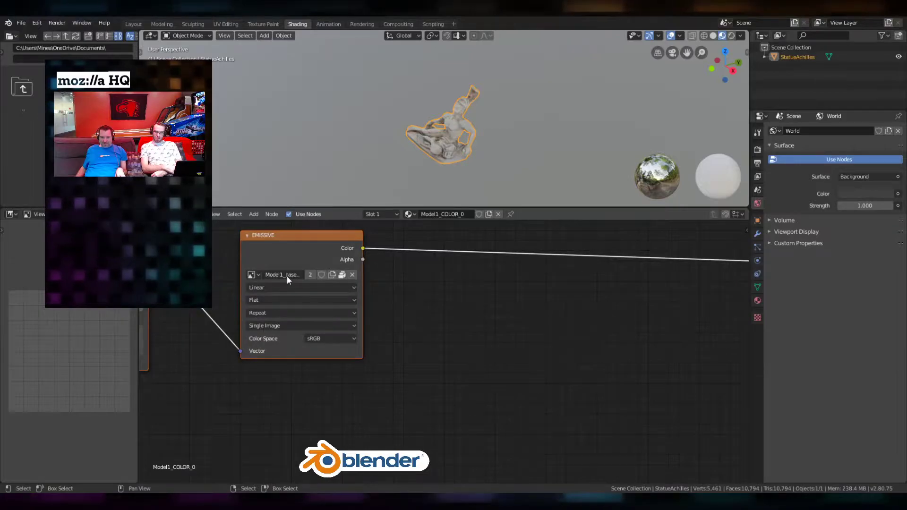
scroll(331, 336, "down", 5, "shift")
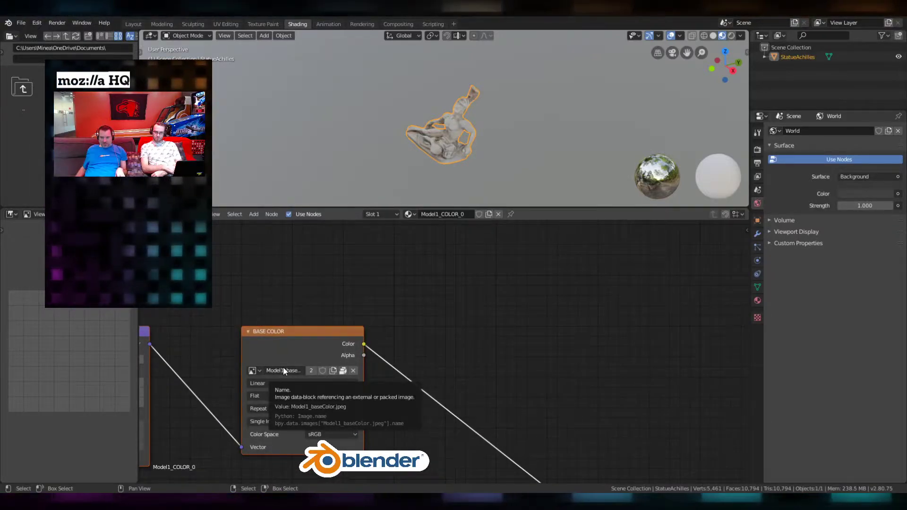
middle_click_drag(284, 368, 324, 248)
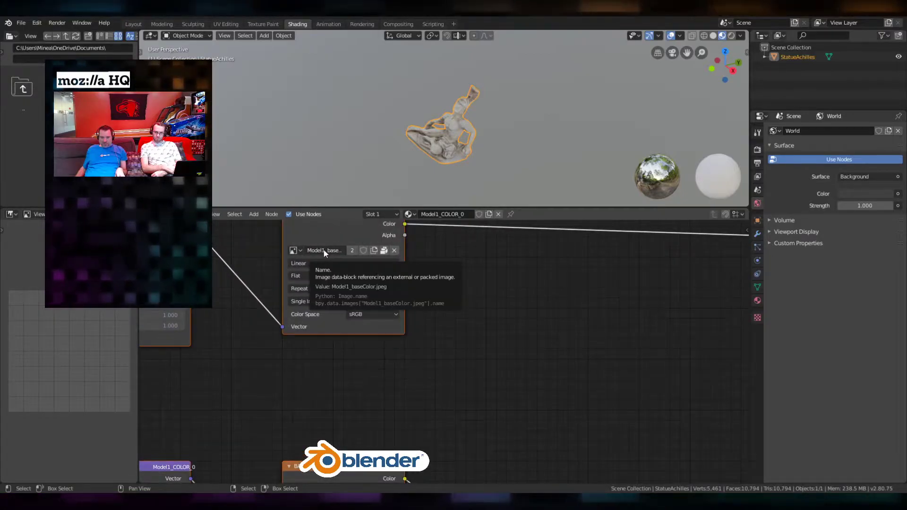
scroll(464, 297, "down", 5)
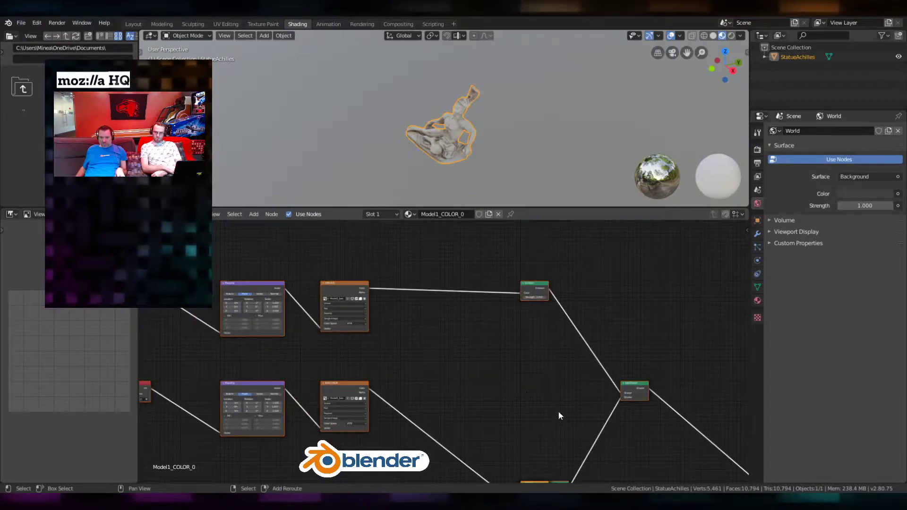
middle_click_drag(556, 405, 393, 318)
scroll(406, 359, "up", 3)
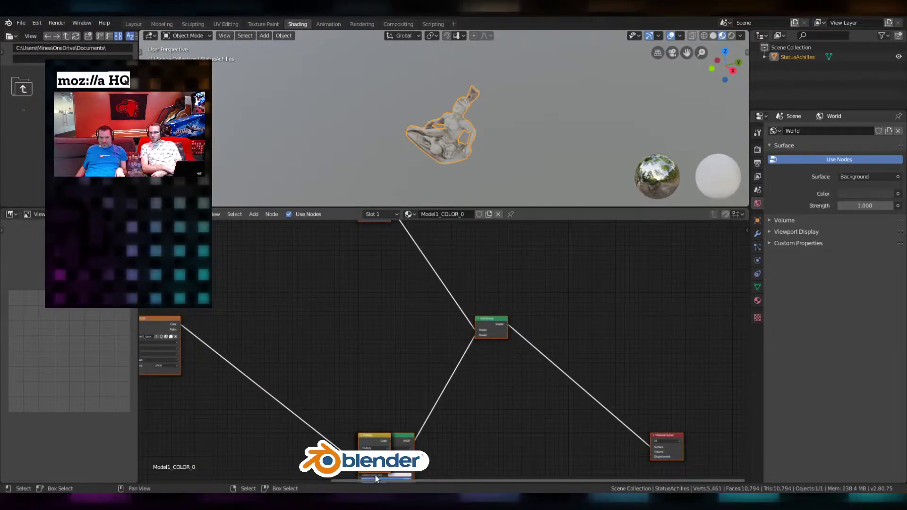
scroll(364, 392, "up", 5)
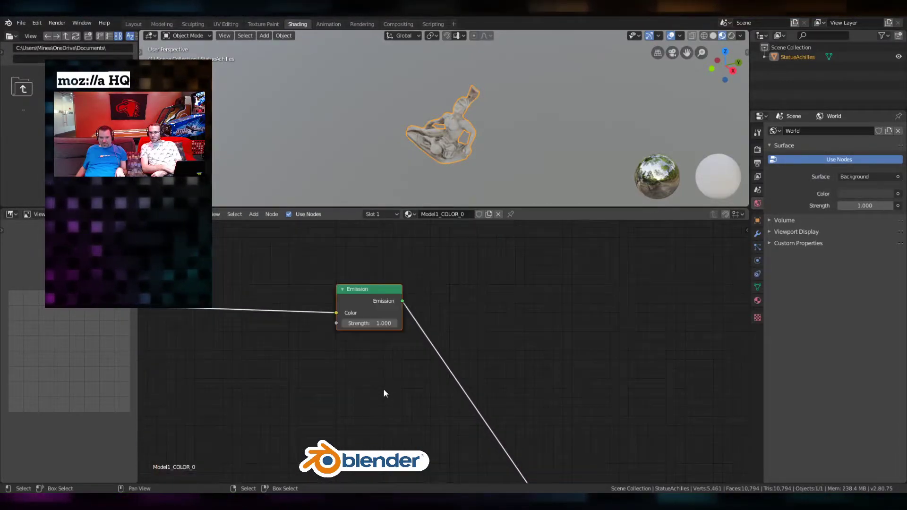
scroll(378, 378, "up", 2)
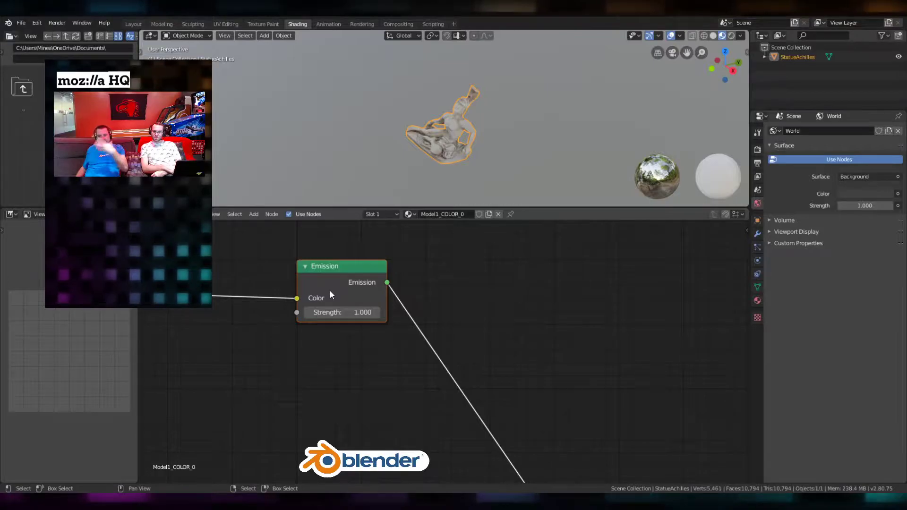
scroll(331, 294, "down", 4)
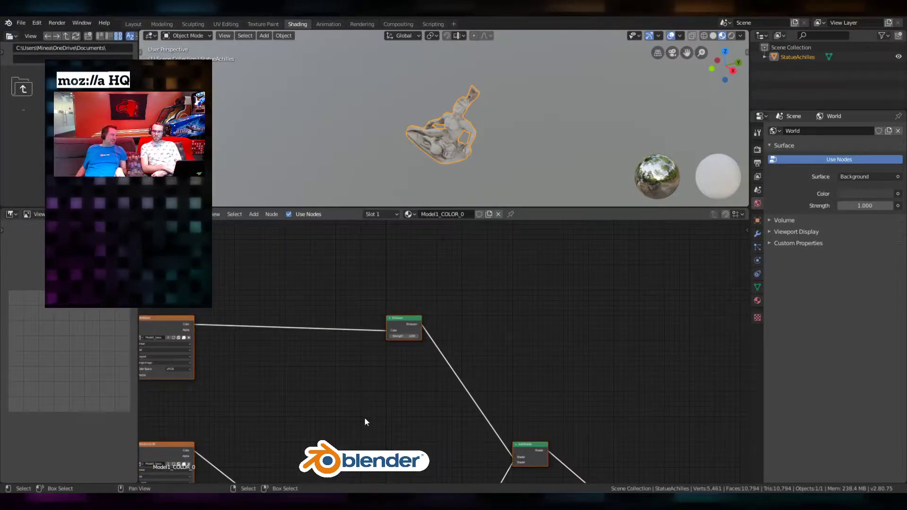
Spread out the two Multiply nodes and the Attribute node stacked on the Principled BSDF so their links are readable.
middle_click_drag(401, 432, 379, 315, "shift")
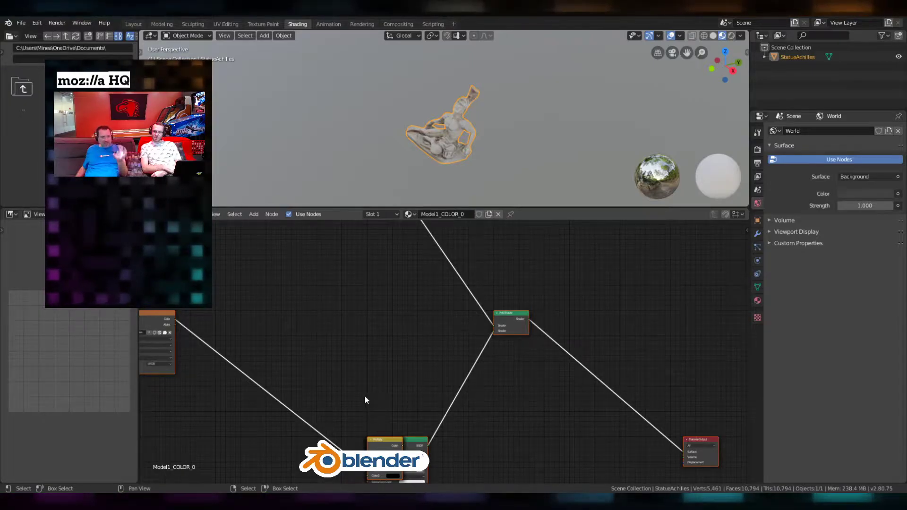
middle_click_drag(368, 388, 441, 293, "shift")
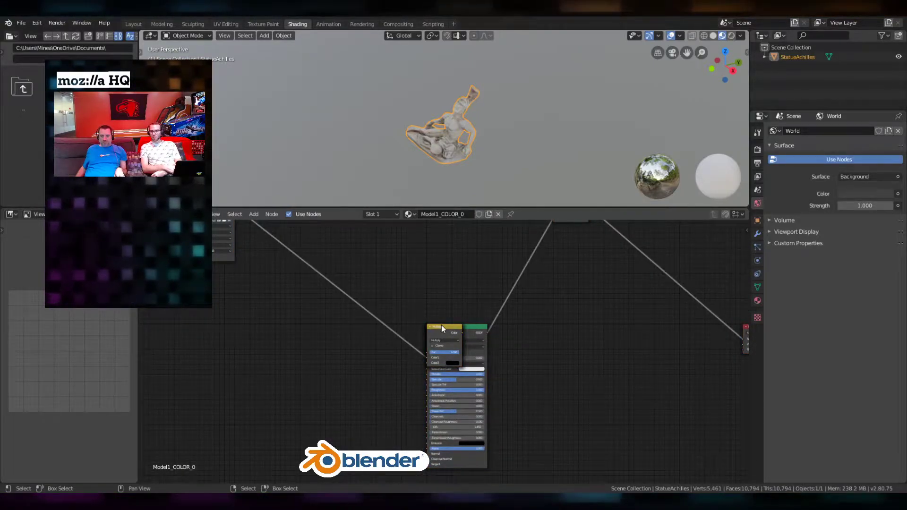
key("shift+d")
left_click_drag(368, 281, 332, 265)
left_click_drag(445, 326, 396, 238)
left_click_drag(444, 329, 324, 359)
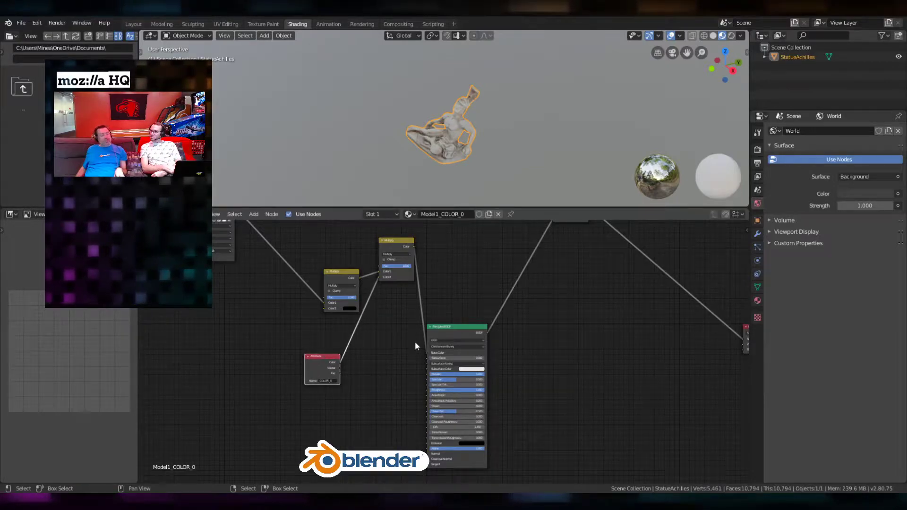
Compare the base color branch with the emissive branch of the material and inspect the Emission node's settings.
scroll(384, 319, "down", 4)
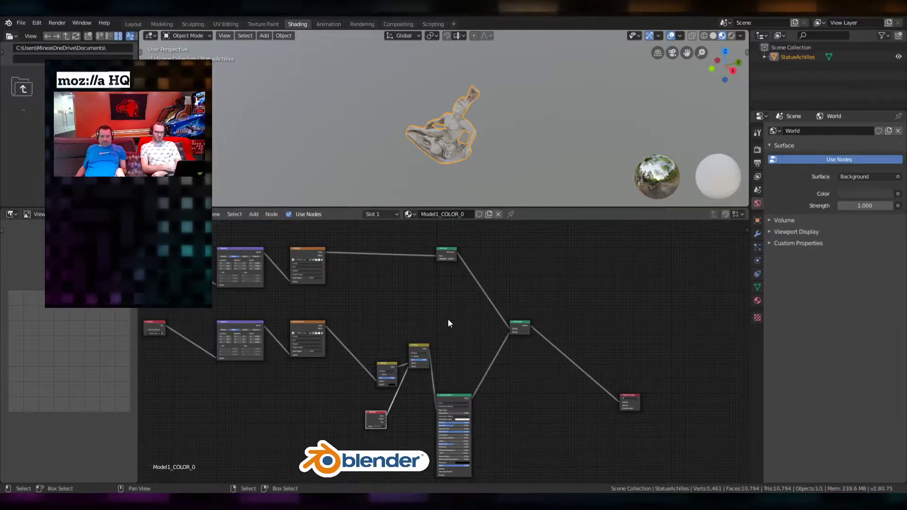
scroll(449, 320, "up", 1)
middle_click_drag(412, 286, 463, 282)
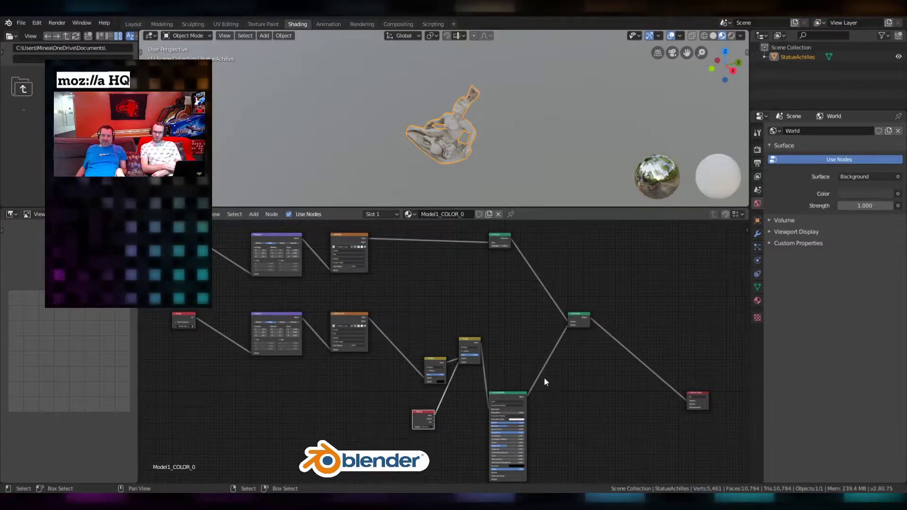
left_click_drag(155, 302, 538, 487)
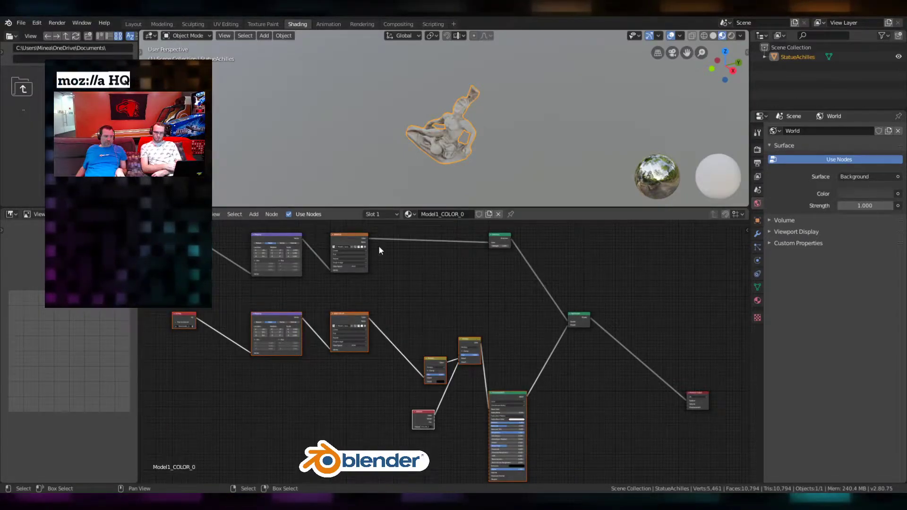
left_click_drag(210, 225, 519, 290)
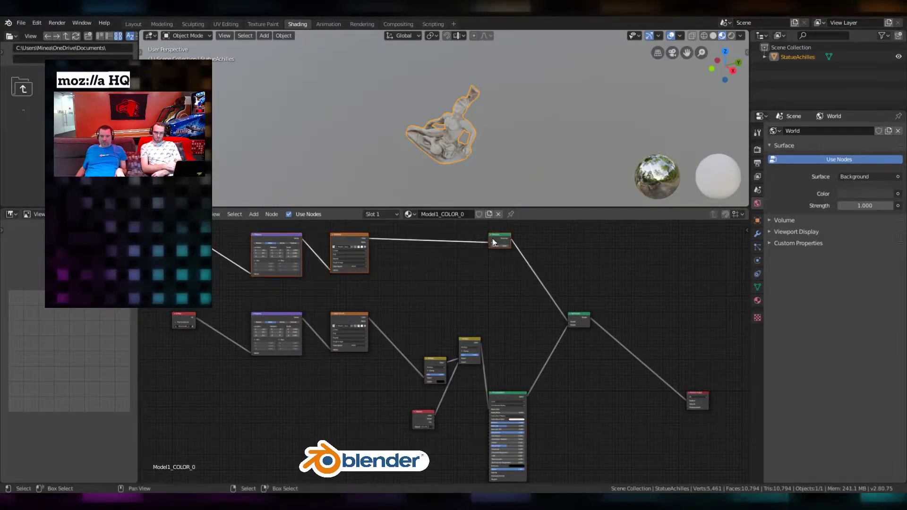
middle_click_drag(497, 268, 440, 367)
scroll(439, 366, "up", 8)
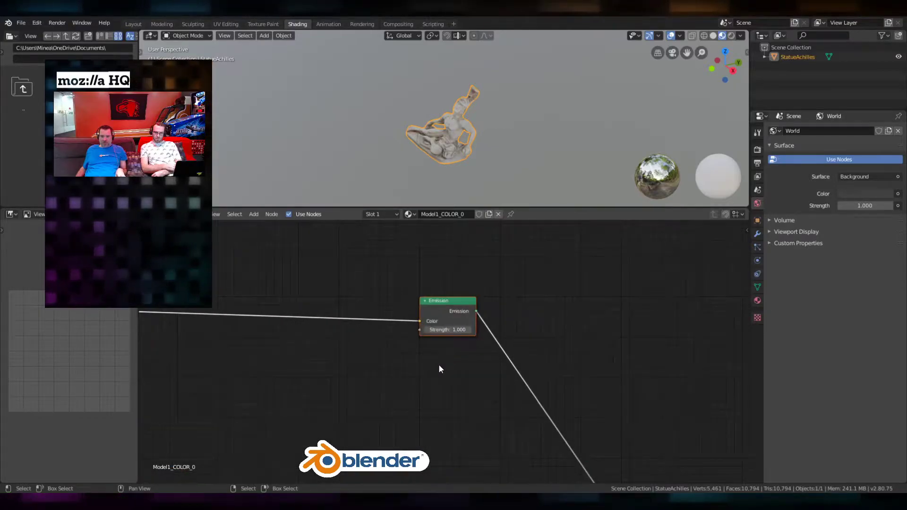
scroll(441, 369, "up", 4)
scroll(517, 284, "up", 1)
middle_click_drag(517, 283, 491, 356)
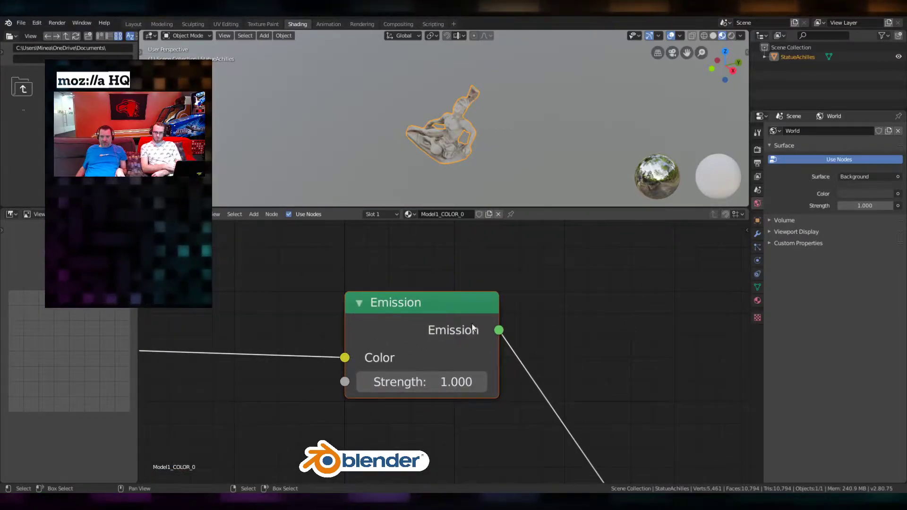
scroll(427, 362, "down", 10)
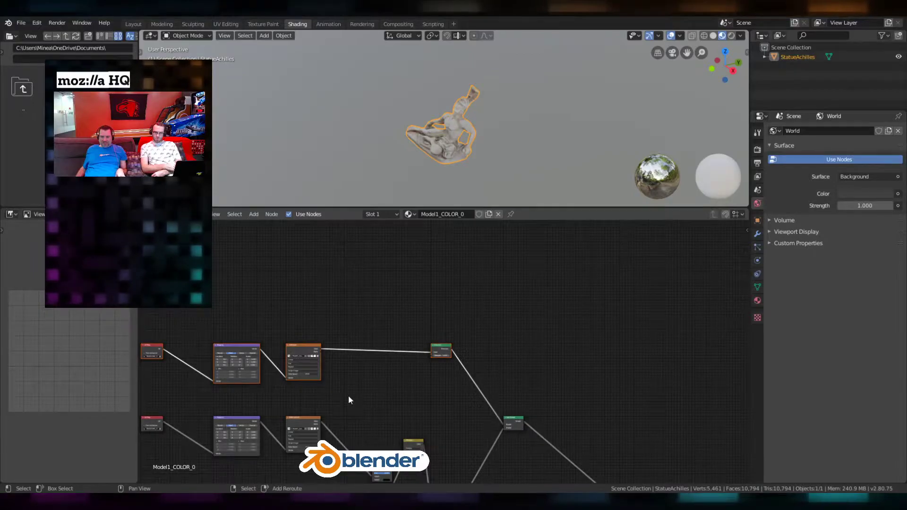
Delete the whole emissive branch, from its UV Map and Mapping nodes to the Emission node, and inspect the statue.
middle_click_drag(349, 400, 384, 309)
left_click_drag(203, 226, 501, 306)
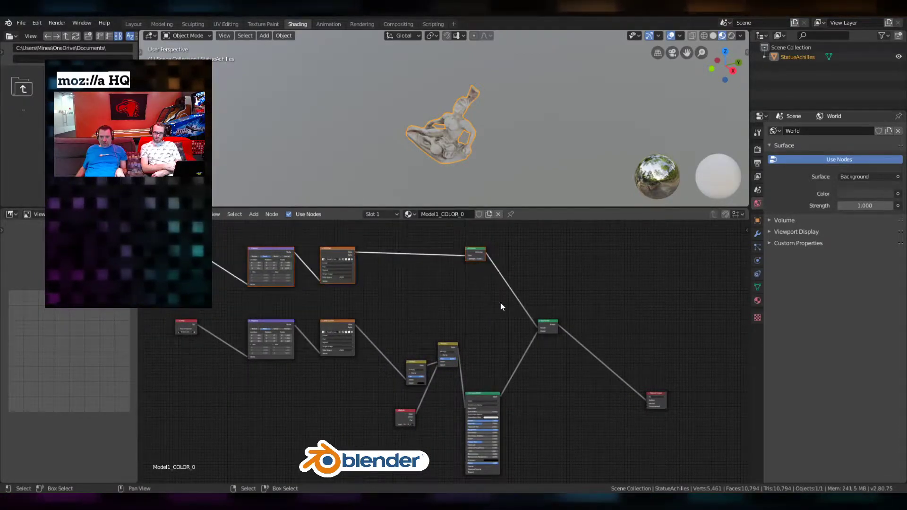
key("x")
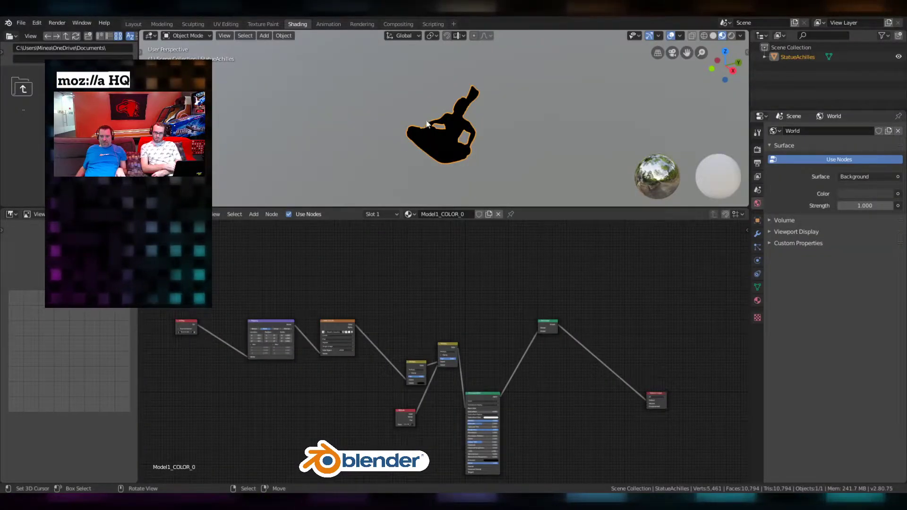
scroll(460, 140, "up", 4)
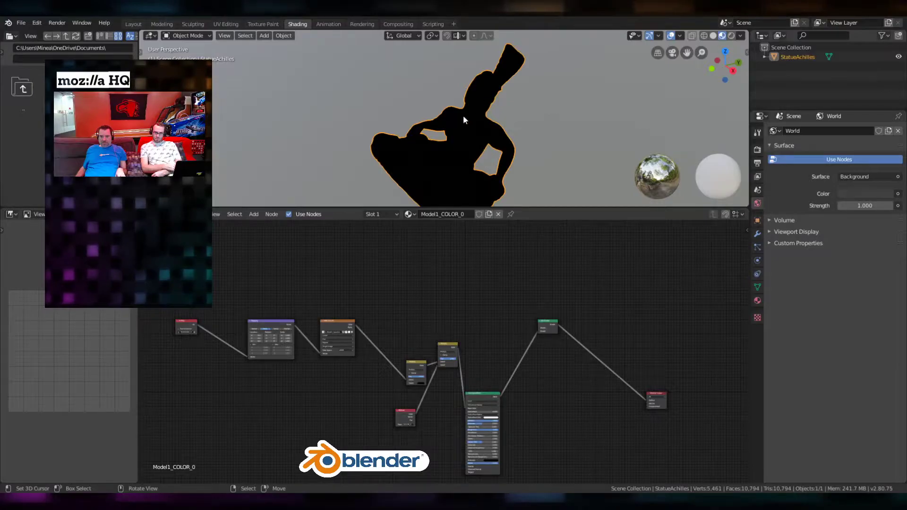
scroll(479, 291, "up", 4)
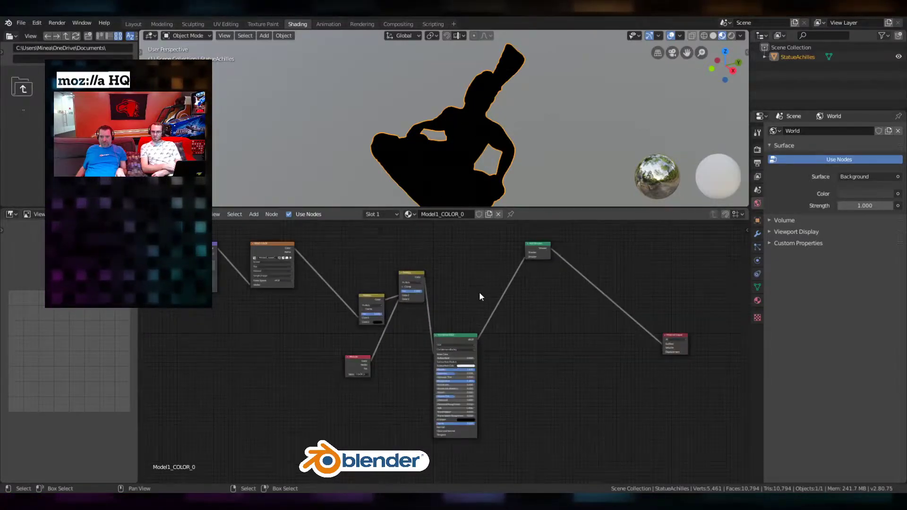
Remove the Add Shader node and connect the Principled BSDF output directly to the Material Output's Surface input.
middle_click_drag(480, 297, 411, 339)
scroll(418, 334, "up", 2)
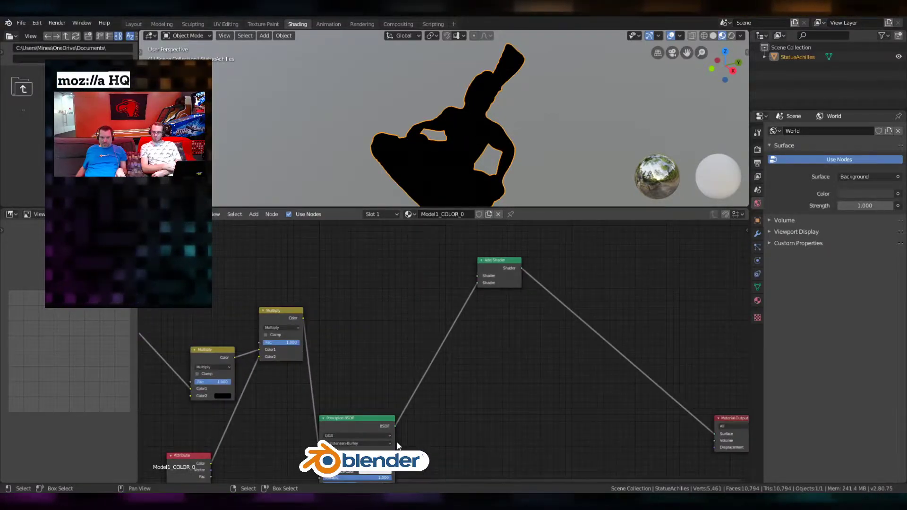
scroll(392, 424, "up", 2)
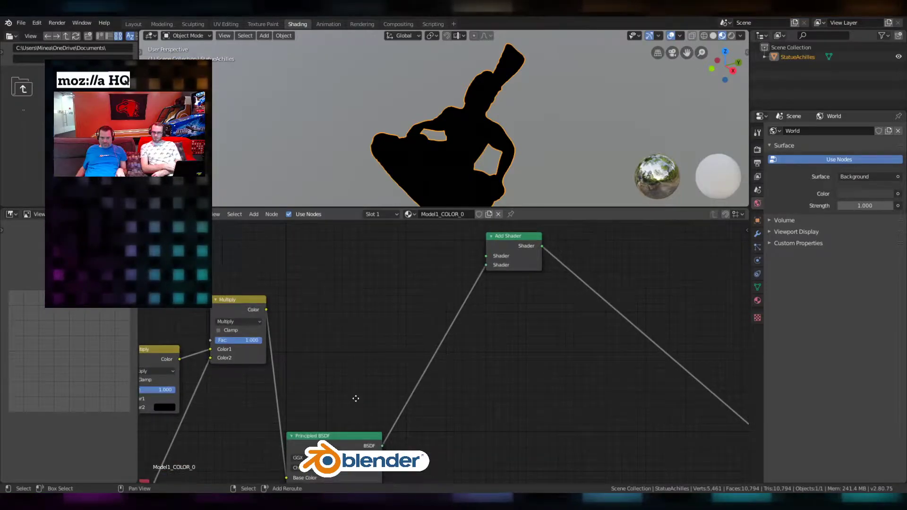
middle_click_drag(356, 398, 377, 287)
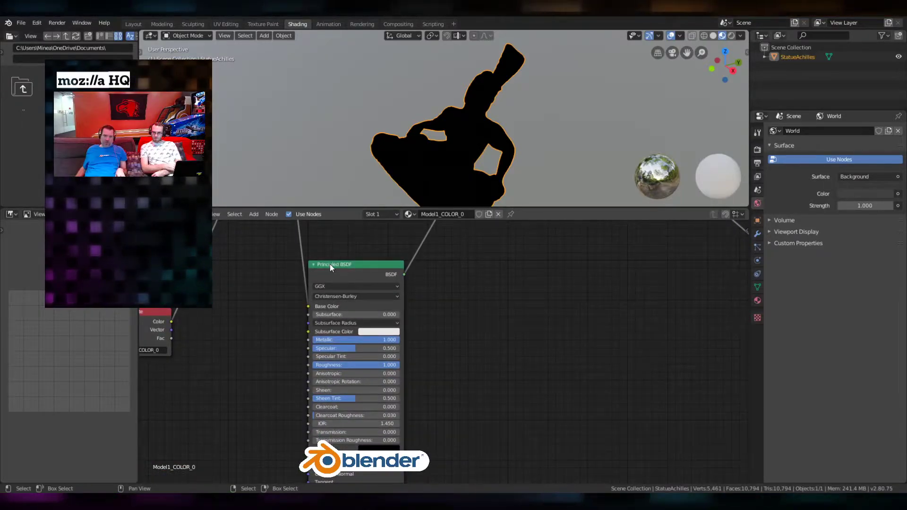
middle_click_drag(477, 251, 392, 367)
left_click_drag(430, 236, 451, 380)
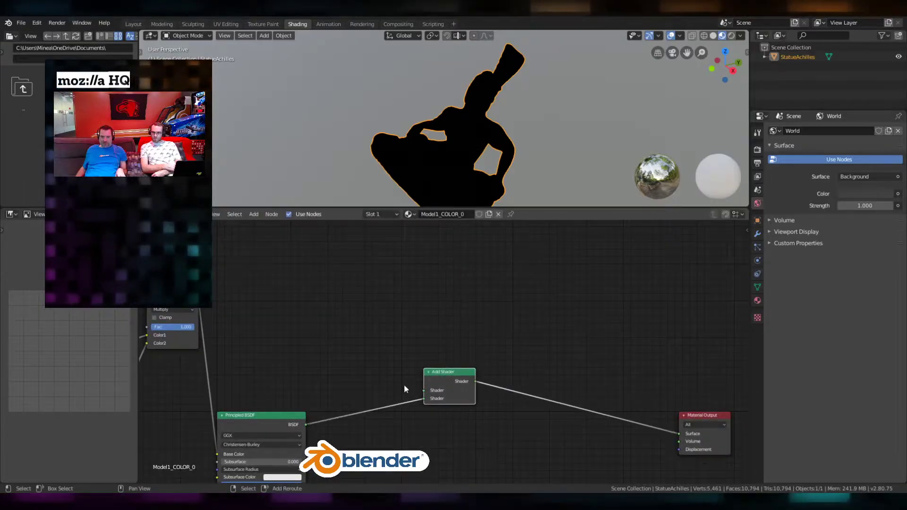
middle_click_drag(415, 384, 409, 308)
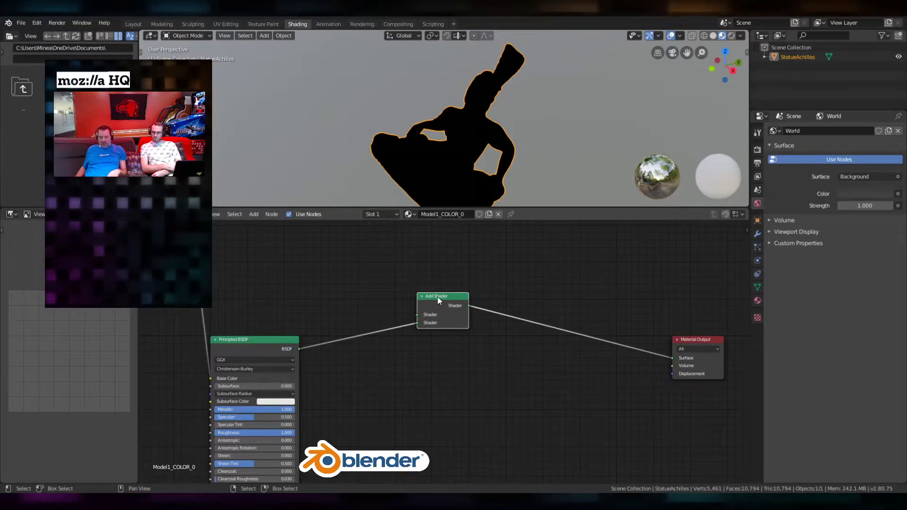
key("x")
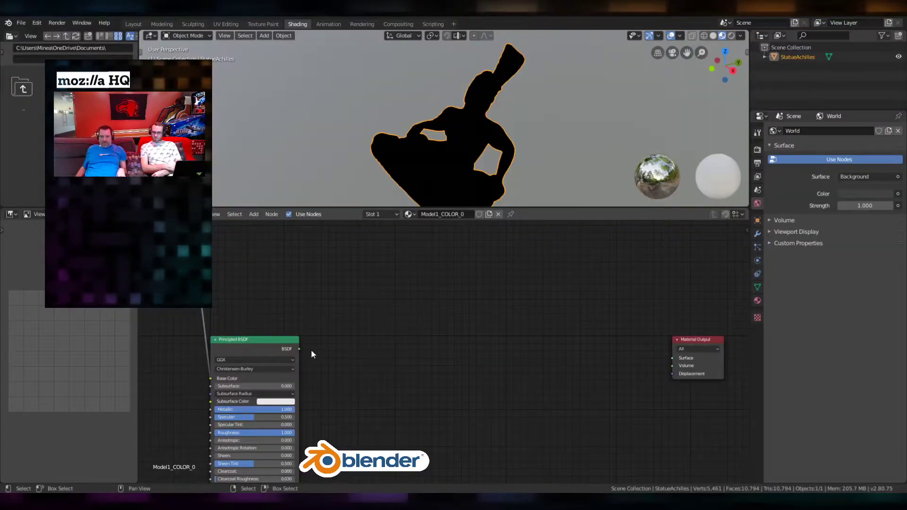
left_click_drag(300, 349, 673, 358)
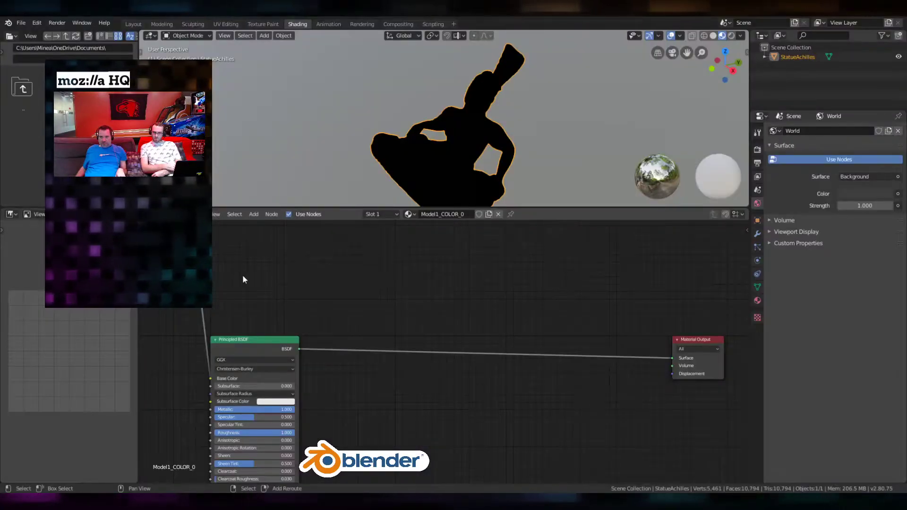
Move the BASE COLOR image texture node closer to the Multiply nodes.
middle_click_drag(243, 280, 499, 307)
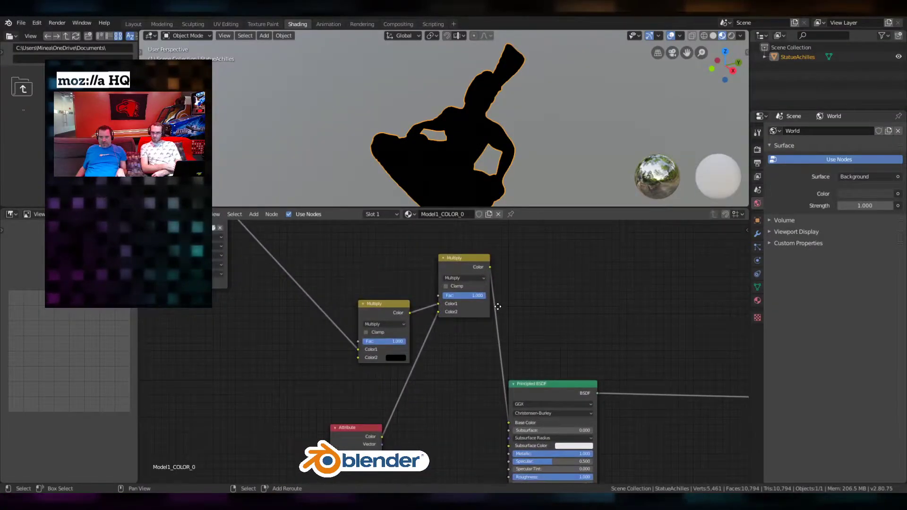
scroll(420, 336, "down", 2)
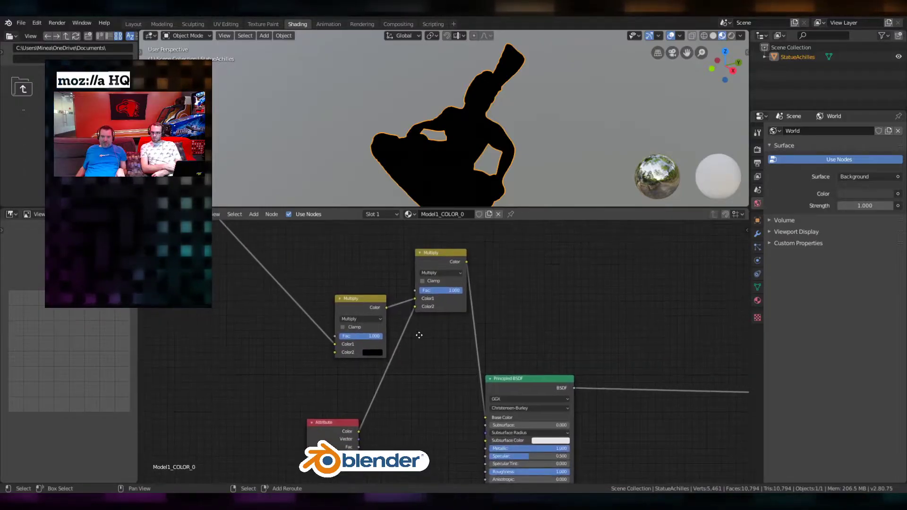
scroll(419, 336, "down", 1)
middle_click_drag(420, 335, 426, 370)
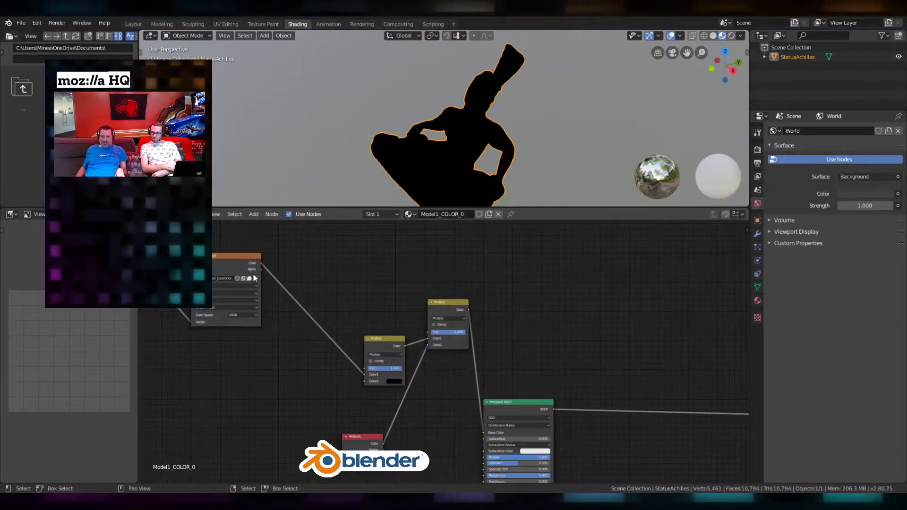
left_click_drag(223, 257, 271, 283)
scroll(271, 284, "up", 9)
middle_click_drag(230, 285, 330, 318)
scroll(331, 318, "down", 2)
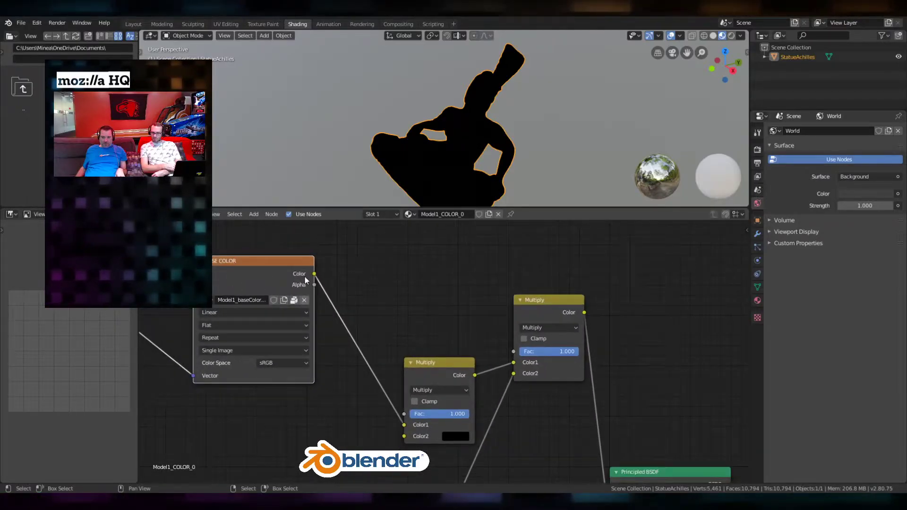
Connect the BASE COLOR texture's Color output directly to the Principled BSDF's Base Color input.
scroll(382, 289, "down", 11)
scroll(382, 293, "up", 1)
middle_click_drag(383, 293, 282, 258)
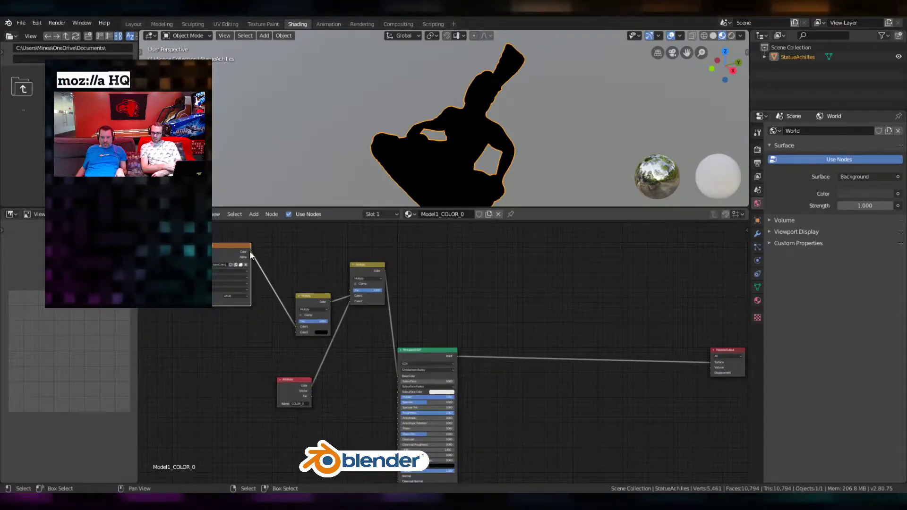
left_click_drag(251, 253, 398, 378)
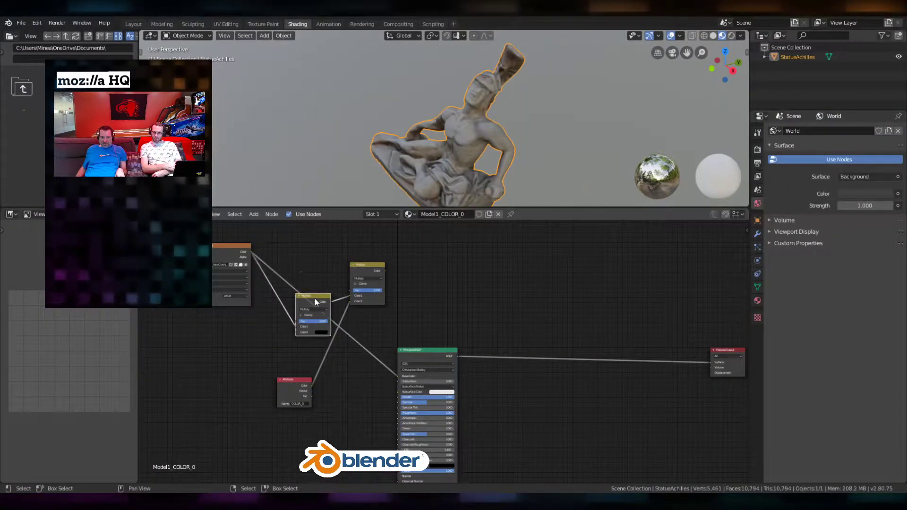
Gather the two Multiply nodes and the COLOR_0 Attribute node away from the main chain and delete them.
left_click_drag(315, 298, 325, 239)
left_click_drag(364, 265, 384, 239)
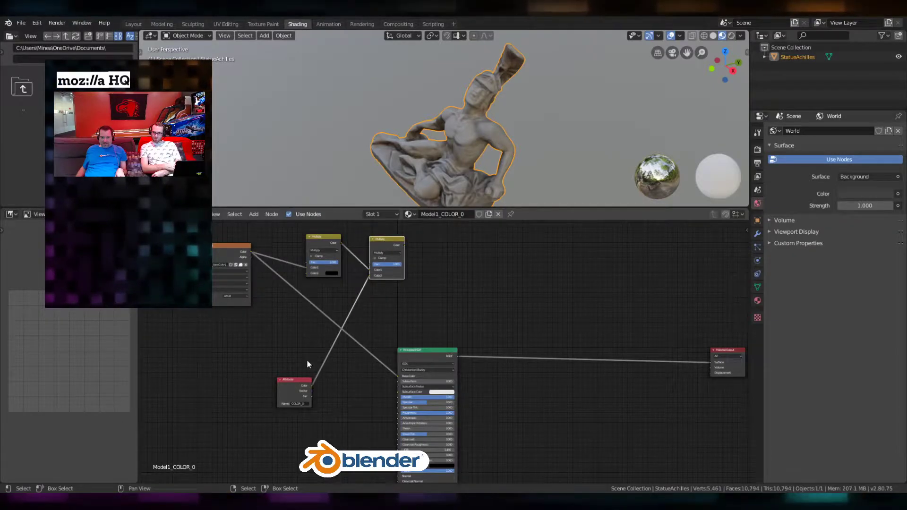
left_click_drag(301, 379, 444, 289)
scroll(433, 290, "up", 4)
middle_click_drag(364, 267, 421, 354, "shift")
scroll(421, 355, "up", 2)
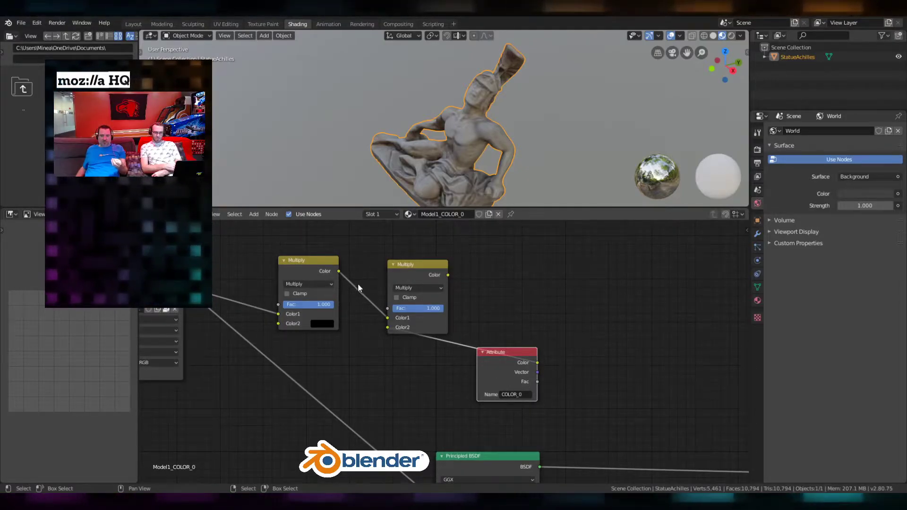
left_click_drag(269, 243, 565, 411)
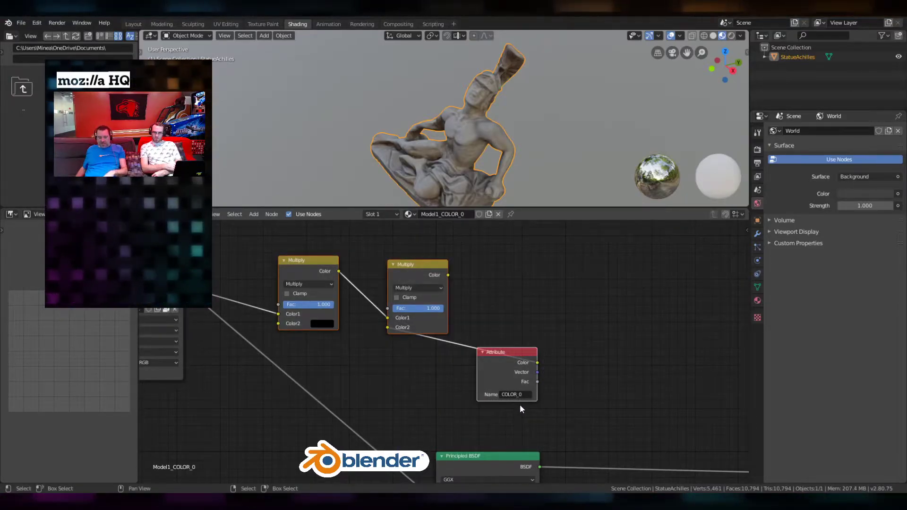
key("x")
Move the Principled BSDF next to the BASE COLOR texture node and the Material Output beside the Principled BSDF.
scroll(512, 406, "down", 3)
middle_click_drag(407, 371, 423, 309)
scroll(423, 293, "down", 4)
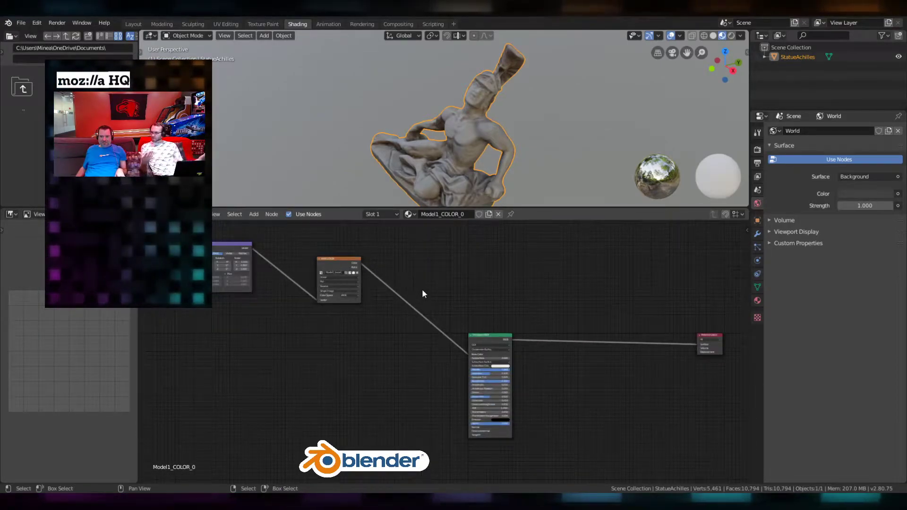
left_click_drag(467, 343, 424, 283)
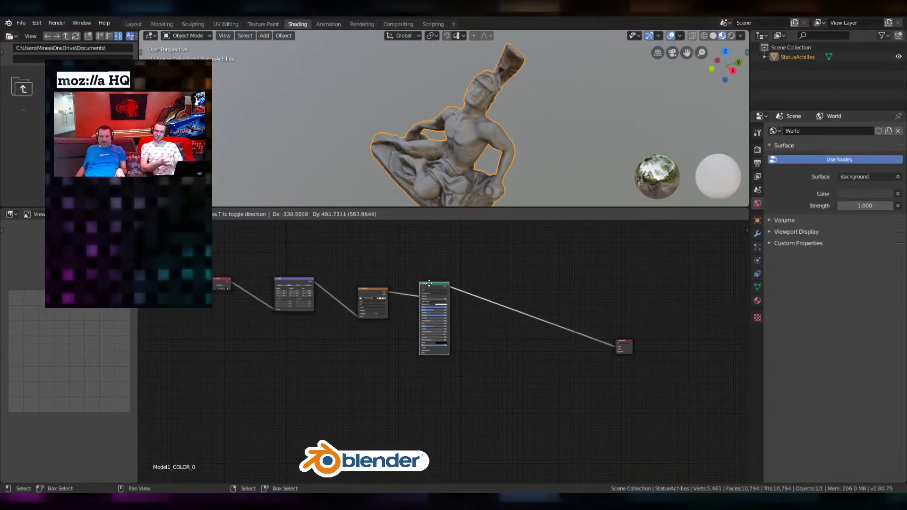
left_click_drag(628, 347, 481, 284)
scroll(340, 406, "up", 8)
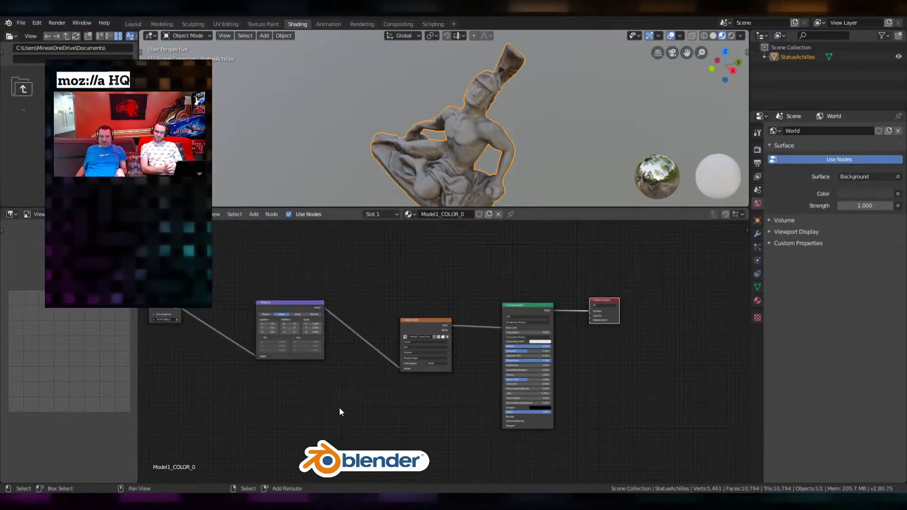
scroll(443, 395, "up", 1)
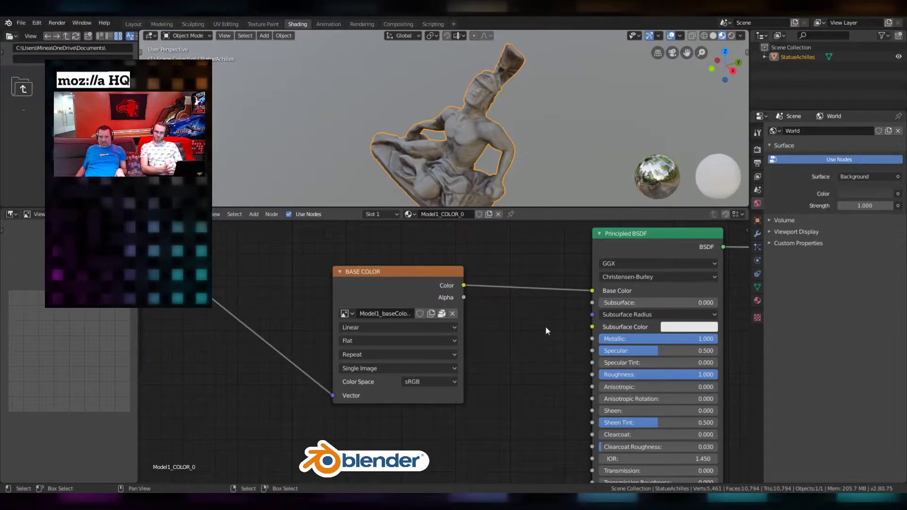
Examine the simplified node chain, the Principled BSDF's settings and how the statue's surface responds to light.
middle_click_drag(517, 331, 249, 349)
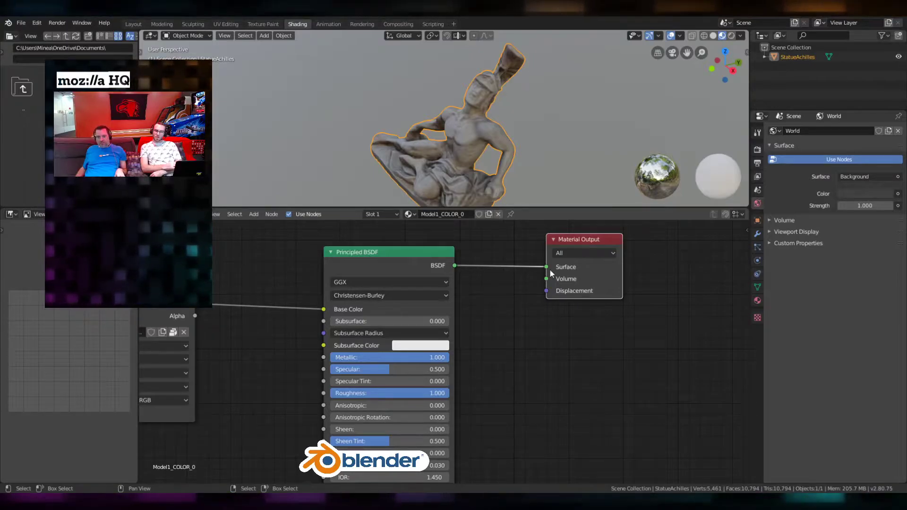
middle_click_drag(462, 157, 390, 171)
scroll(347, 142, "up", 3)
scroll(509, 146, "down", 5)
scroll(505, 149, "up", 2)
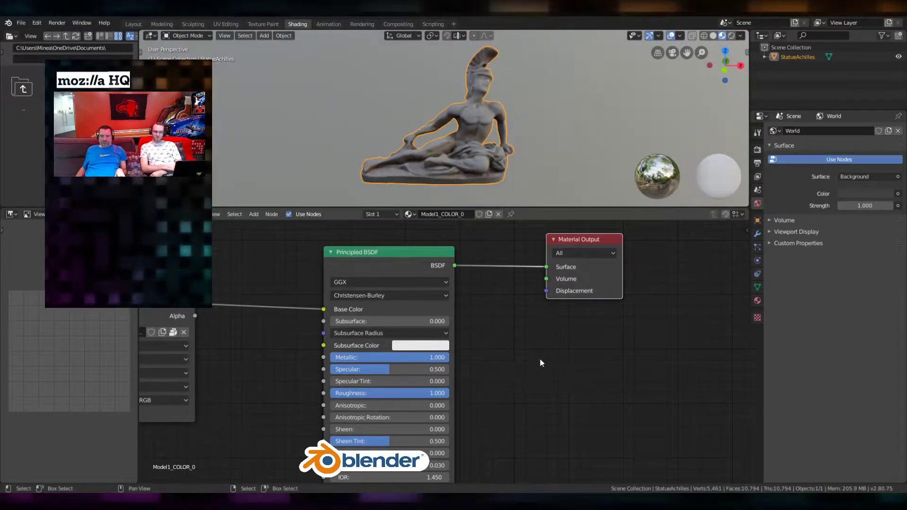
middle_click_drag(485, 409, 496, 374)
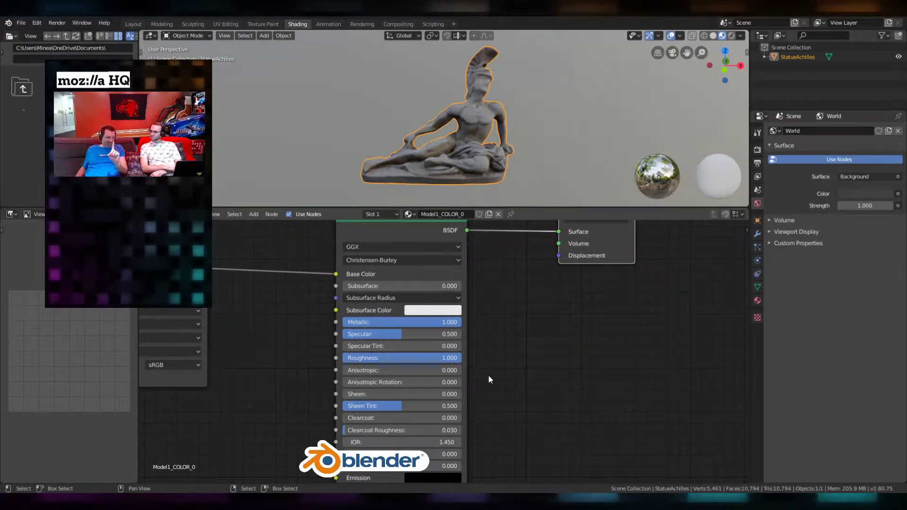
mouse_move(485, 189)
middle_mouse_down()
mouse_move(472, 168)
mouse_move(471, 183)
middle_mouse_up()
scroll(471, 182, "up", 3)
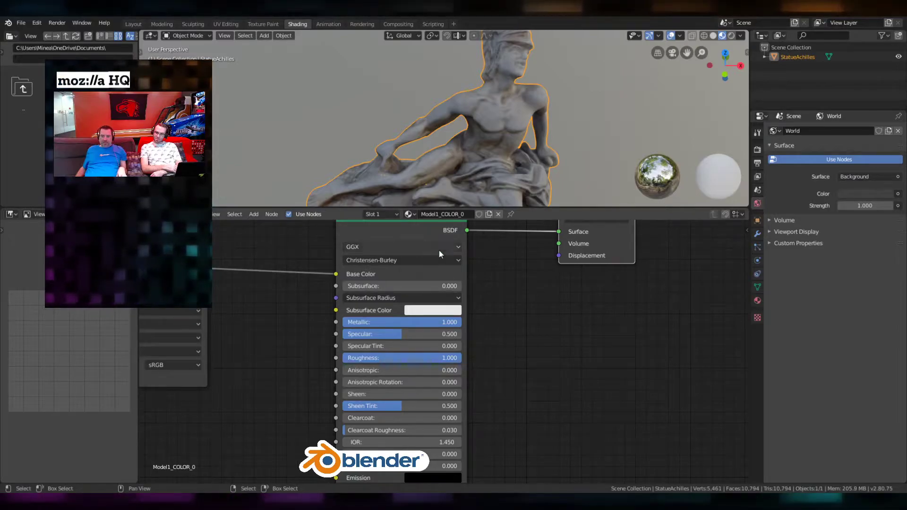
middle_click_drag(362, 245, 364, 268)
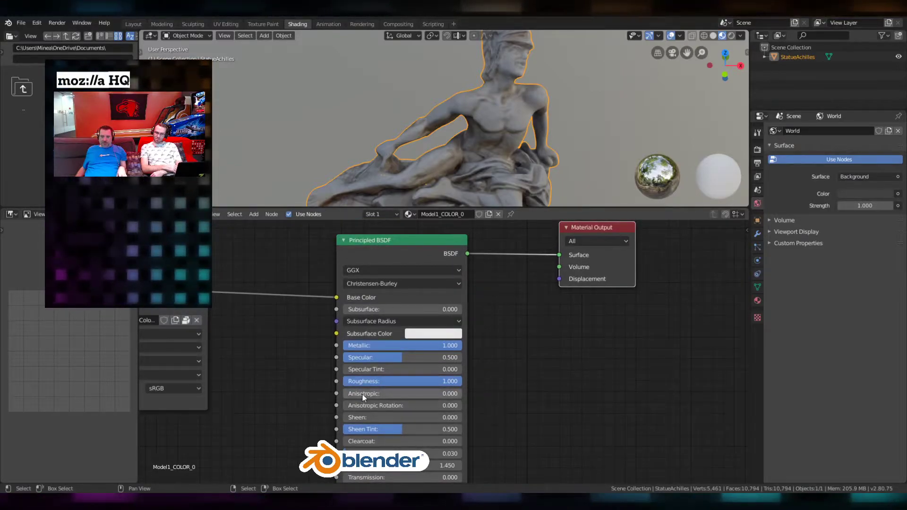
Set the Principled BSDF's Metallic to 0 and Roughness to 0.814 after testing lower roughness values on the statue.
left_click_drag(460, 381, 338, 382)
middle_click_drag(529, 142, 577, 100)
left_click_drag(347, 382, 447, 382)
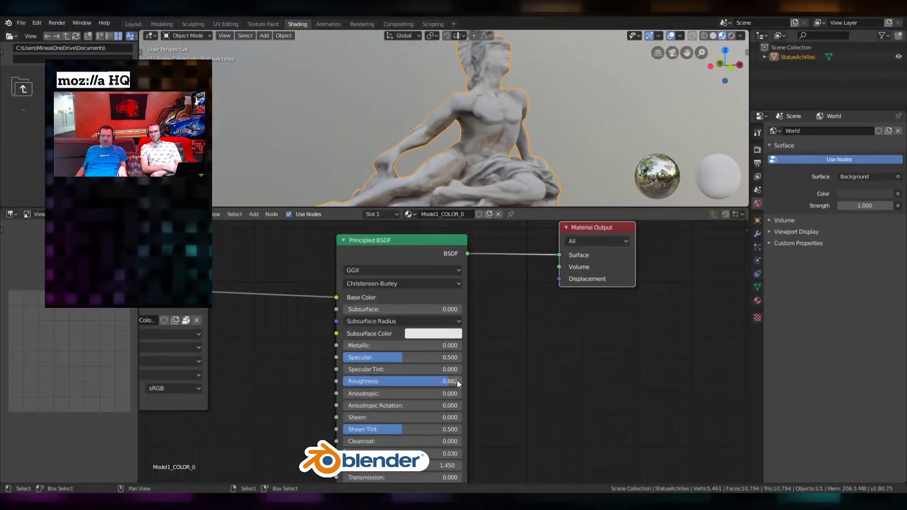
left_click_drag(422, 381, 371, 381)
scroll(532, 163, "up", 3)
middle_click_drag(529, 138, 579, 124)
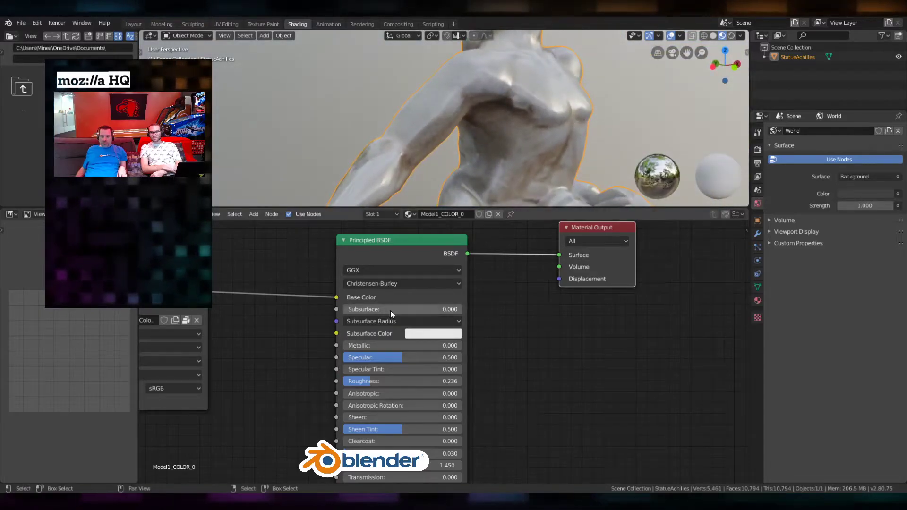
left_click_drag(367, 381, 432, 382)
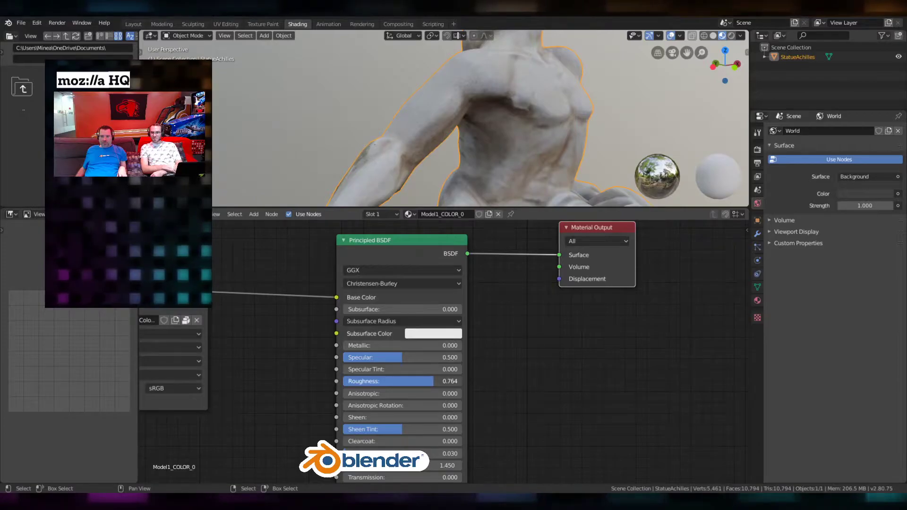
Enlarge the 3D viewport and inspect the material on the whole statue.
middle_click_drag(516, 180, 454, 83)
scroll(455, 83, "down", 8)
middle_click_drag(350, 118, 462, 129)
scroll(463, 130, "up", 3)
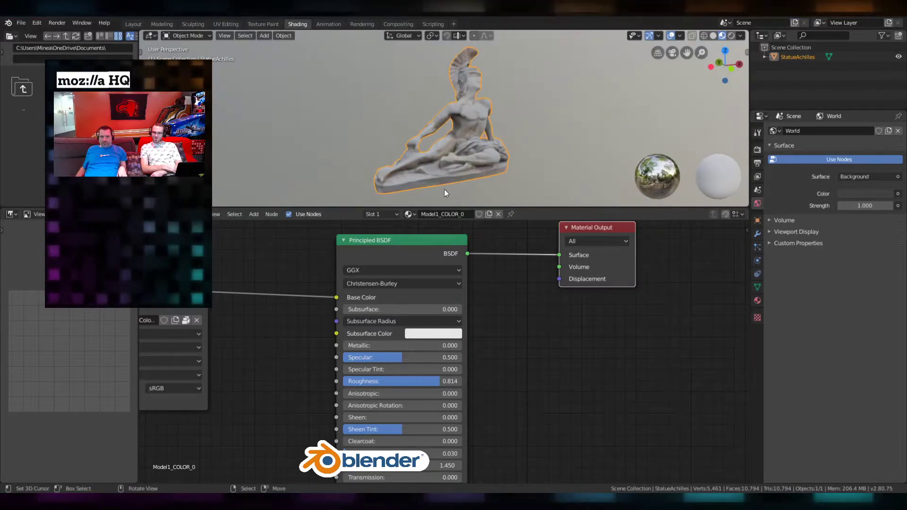
left_click_drag(446, 209, 446, 365)
scroll(517, 202, "up", 3)
scroll(514, 198, "down", 1)
middle_click_drag(484, 217, 419, 201, "shift")
scroll(438, 200, "down", 1)
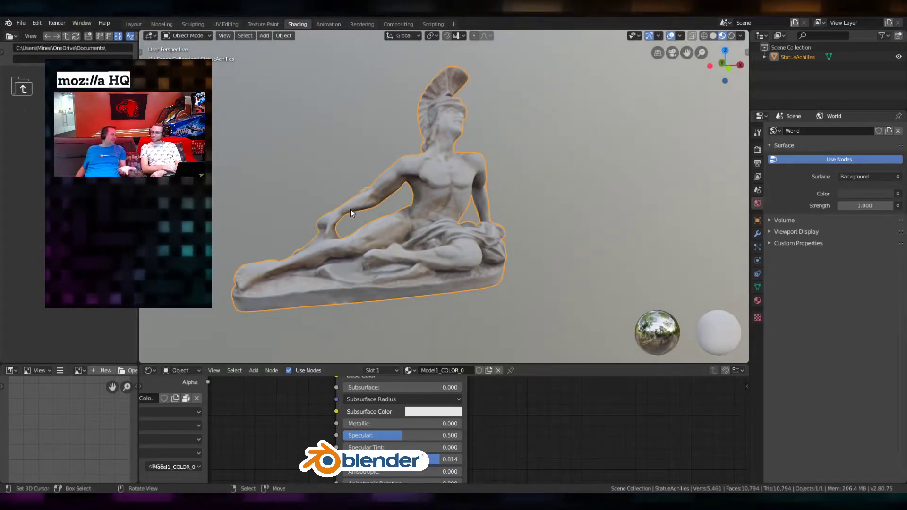
Give the node editor more height and move the BASE COLOR node slightly farther from the Principled BSDF.
left_click_drag(369, 365, 339, 268)
middle_click_drag(324, 320, 534, 320)
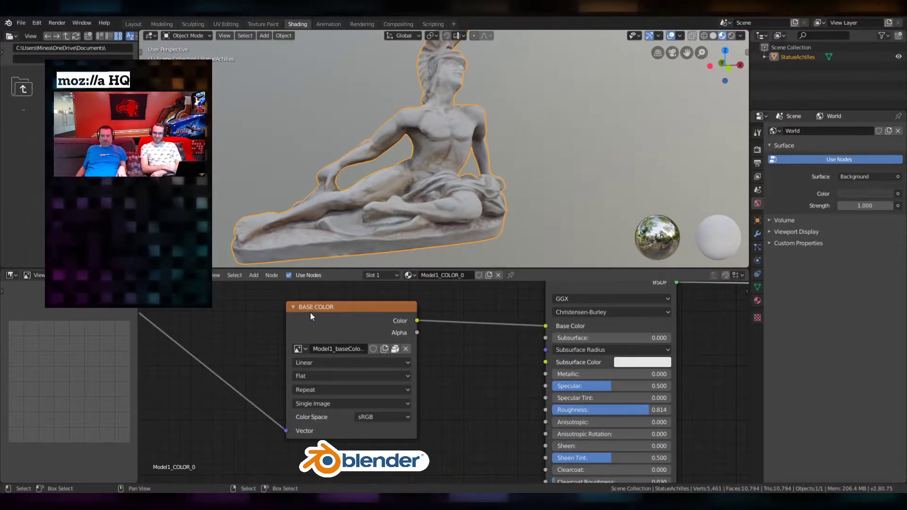
left_click_drag(369, 310, 341, 311)
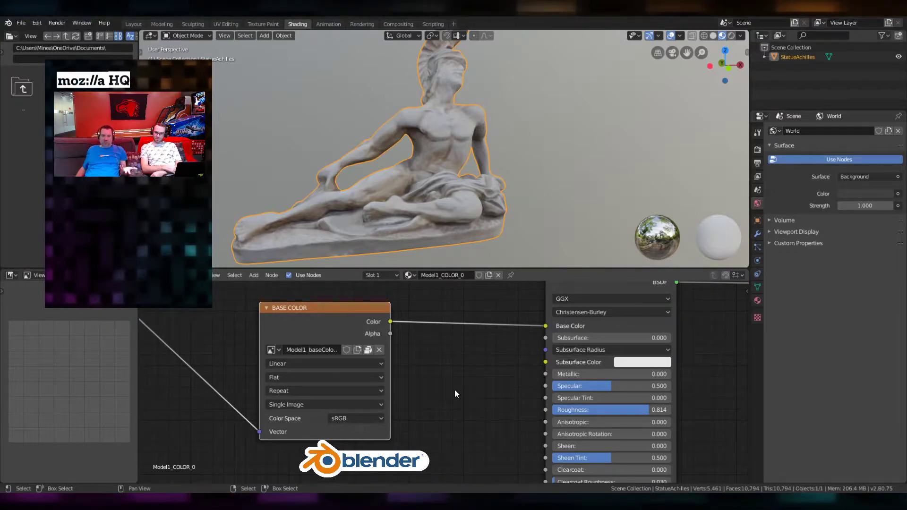
scroll(295, 355, "up", 1)
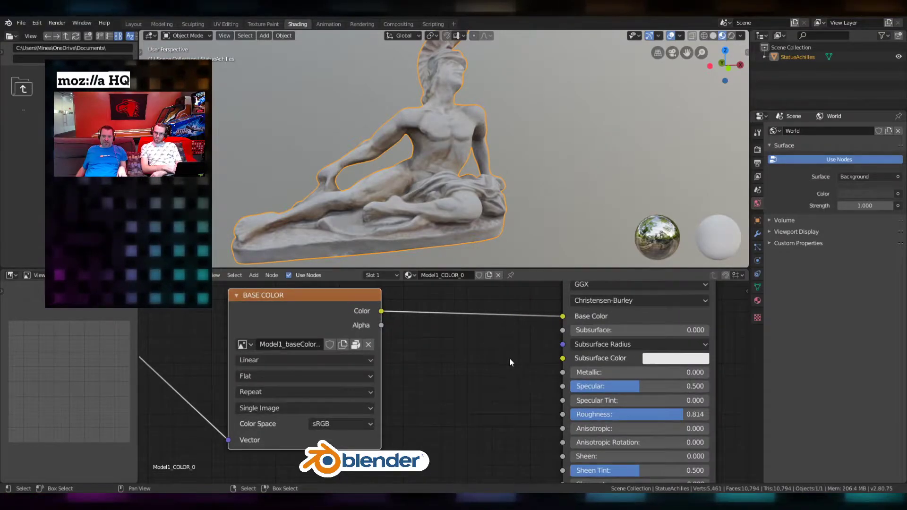
mouse_move(305, 297)
left_mouse_down()
mouse_move(305, 320)
mouse_move(306, 308)
left_mouse_up()
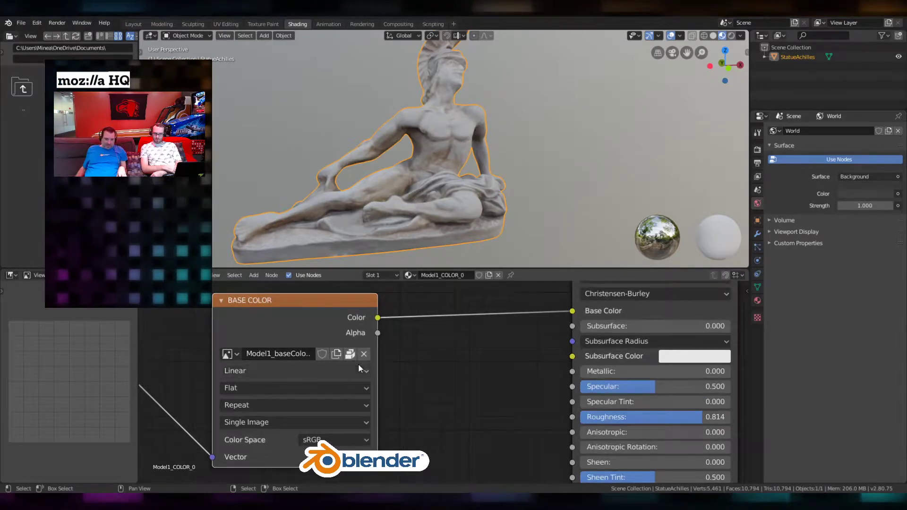
Unpack the Model1_baseColor.jpeg texture with the option to use the file from the current directory, creating it when necessary.
scroll(333, 362, "up", 3)
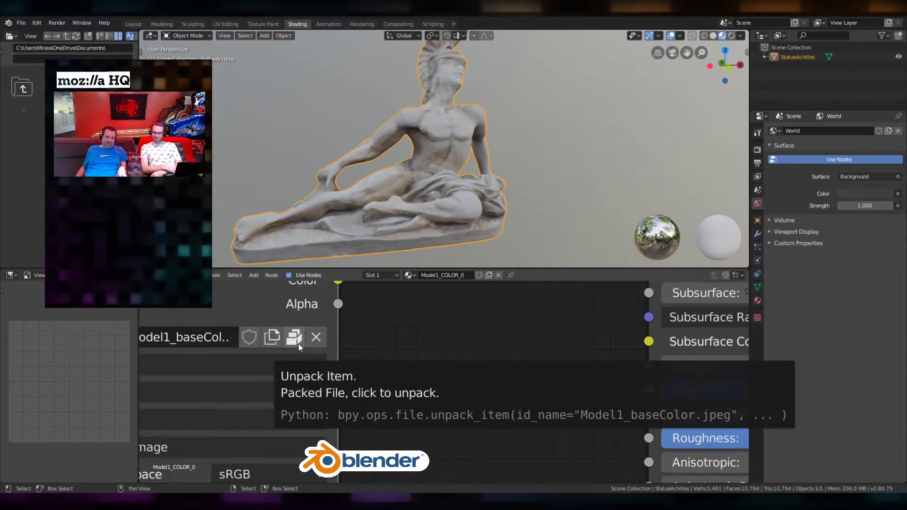
scroll(298, 346, "down", 1)
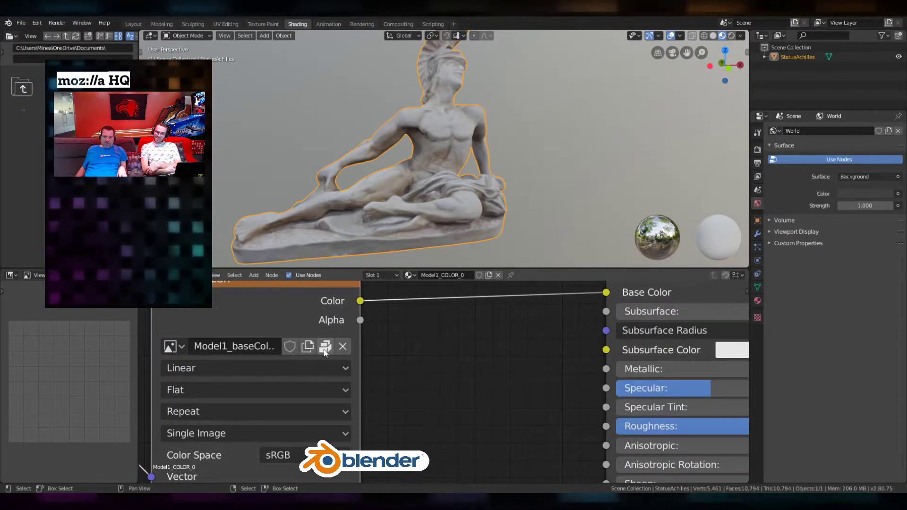
left_click(325, 350)
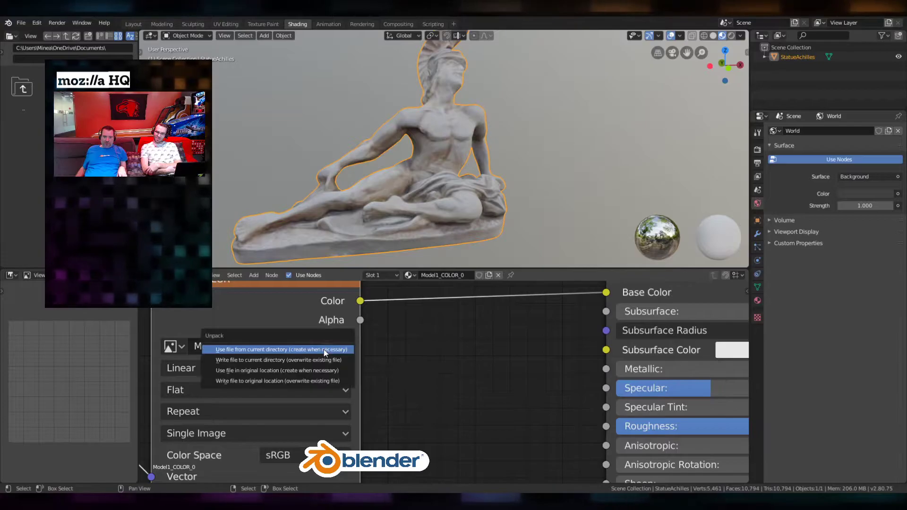
left_click(270, 352)
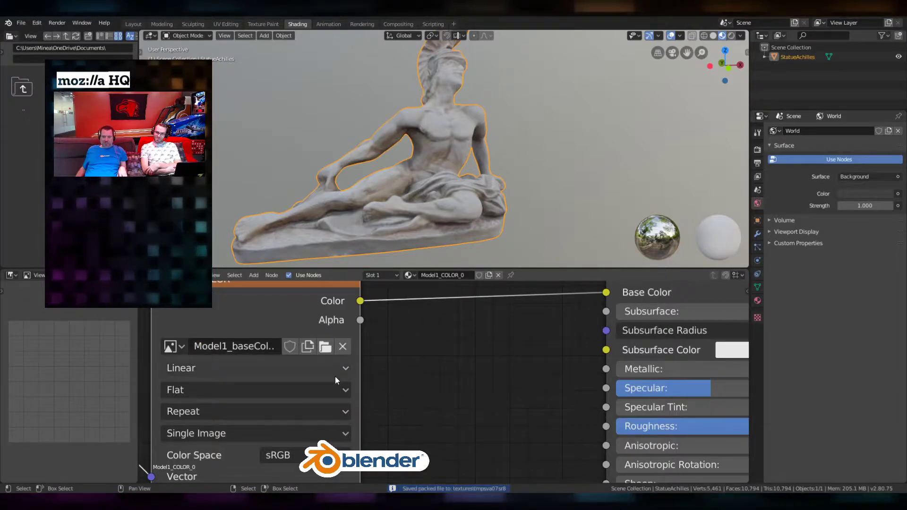
scroll(333, 378, "down", 2)
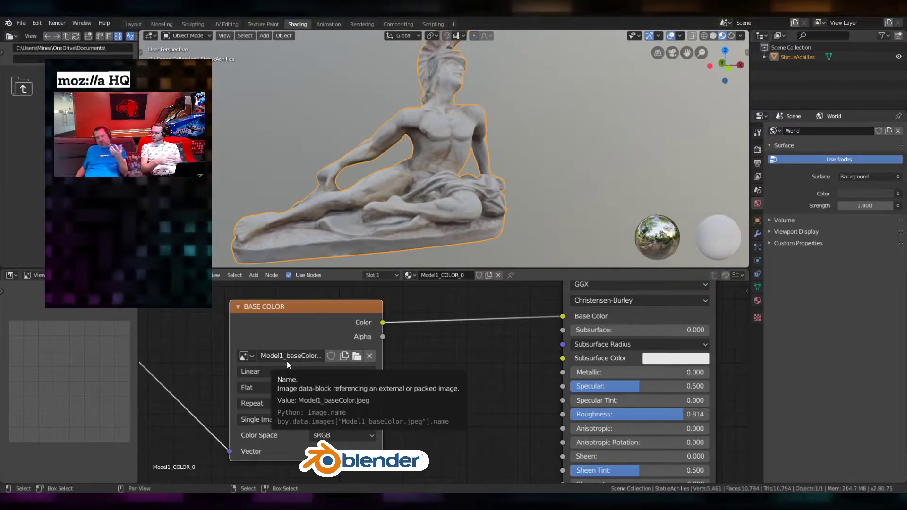
Widen the BASE COLOR node enough to show the full image file name.
middle_click_drag(467, 167, 446, 182)
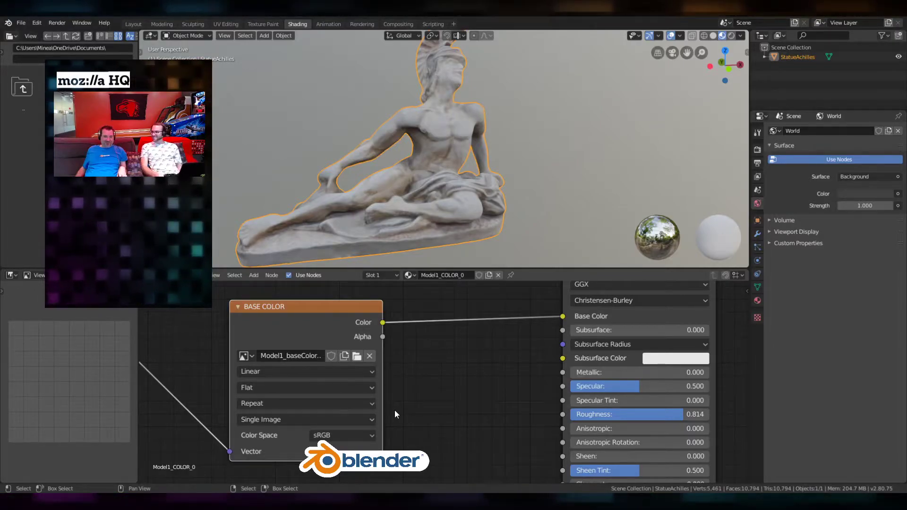
scroll(429, 363, "up", 1)
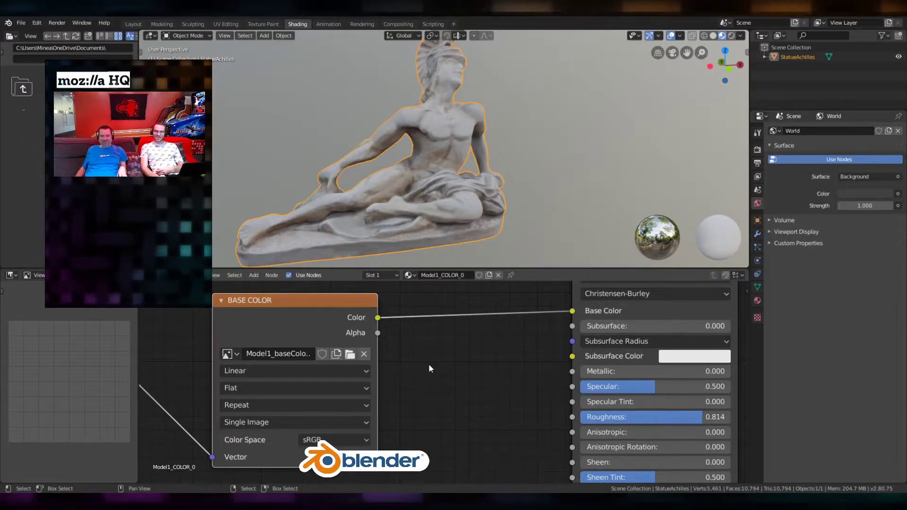
scroll(429, 364, "down", 1)
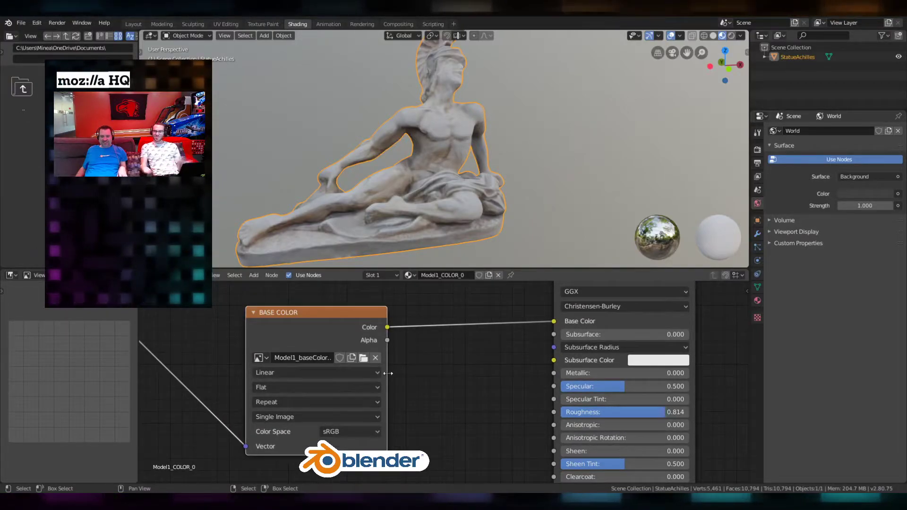
left_click_drag(387, 378, 416, 381)
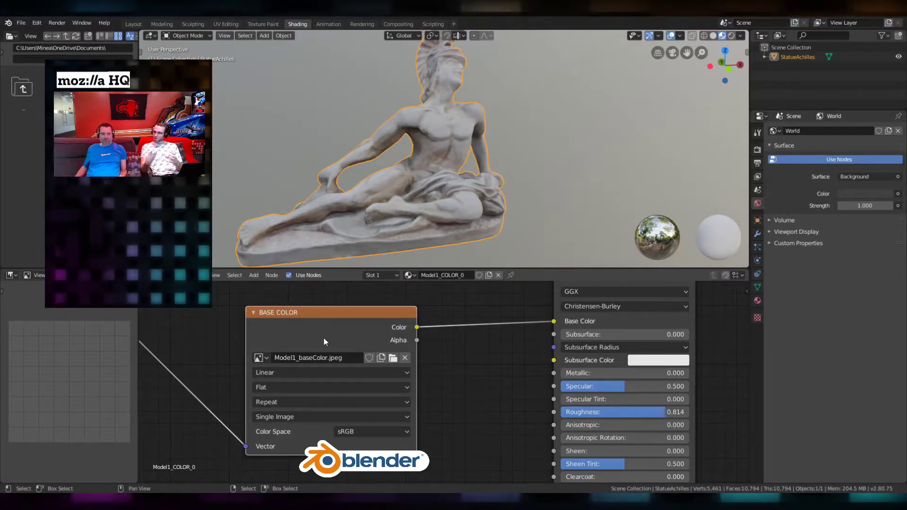
Inspect the texture detail on the statue's torso and arms up close from different angles.
middle_click_drag(392, 187, 413, 183)
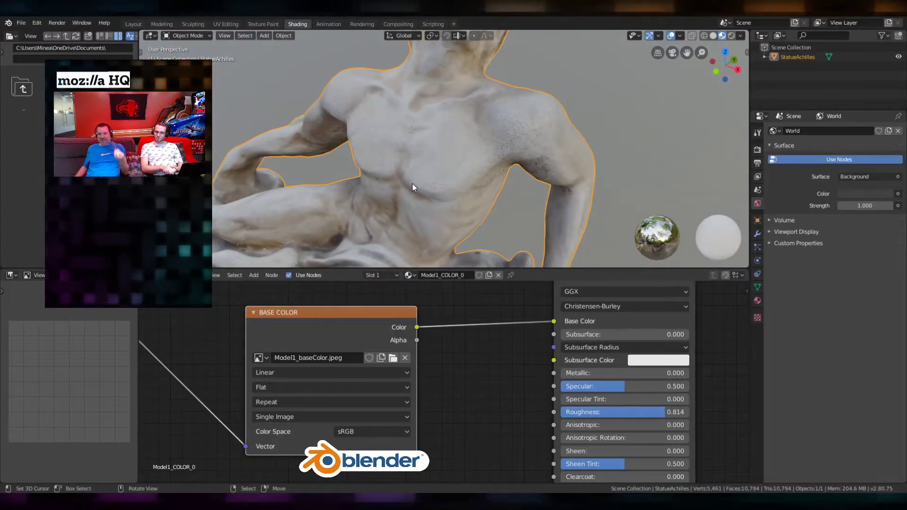
scroll(412, 183, "down", 2)
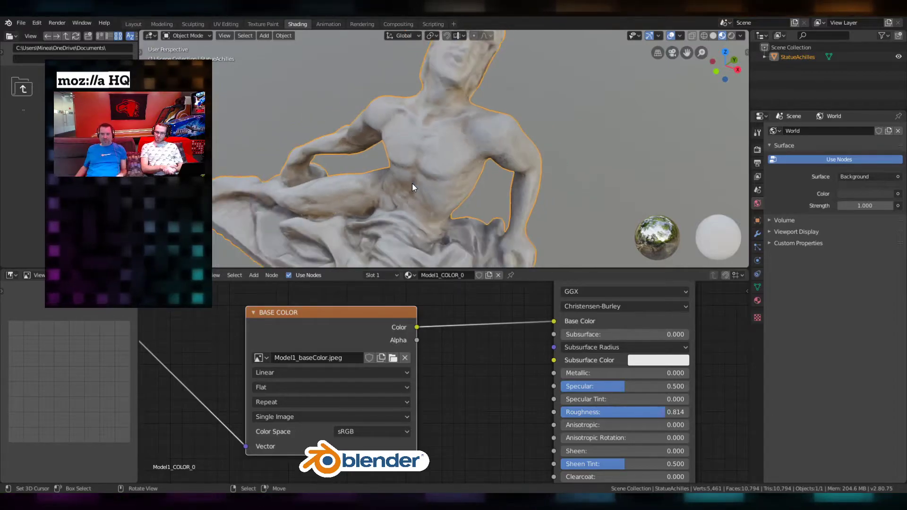
middle_click_drag(382, 213, 397, 188)
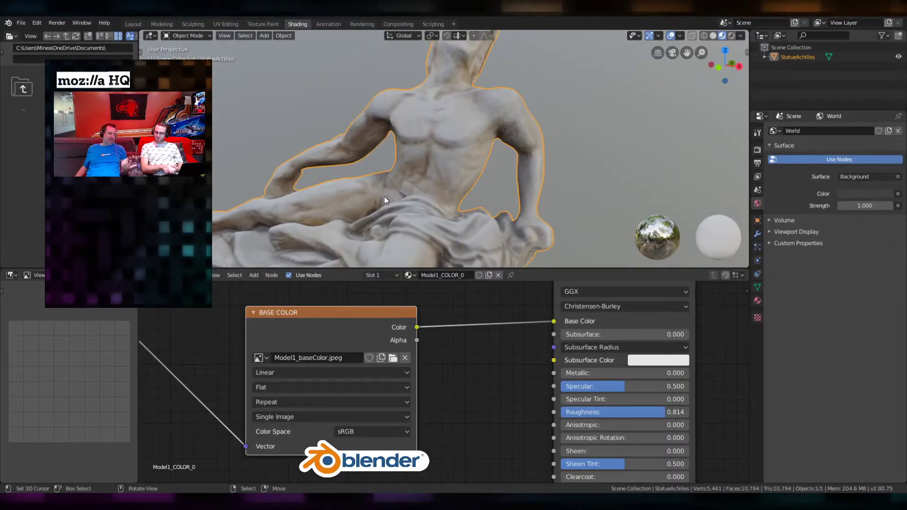
Examine the statue's surface texture on the torso, legs and drapery from several distances and angles.
scroll(409, 147, "down", 3)
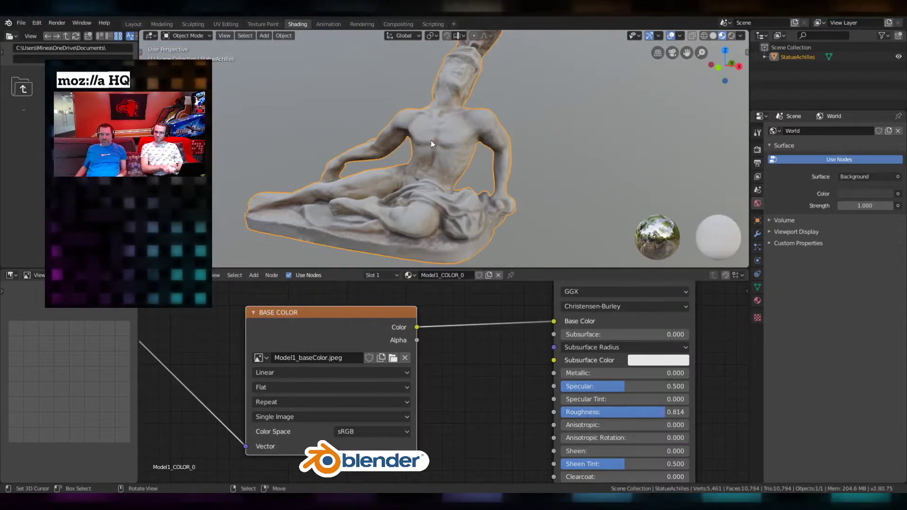
scroll(431, 140, "up", 3)
middle_click_drag(431, 149, 410, 165)
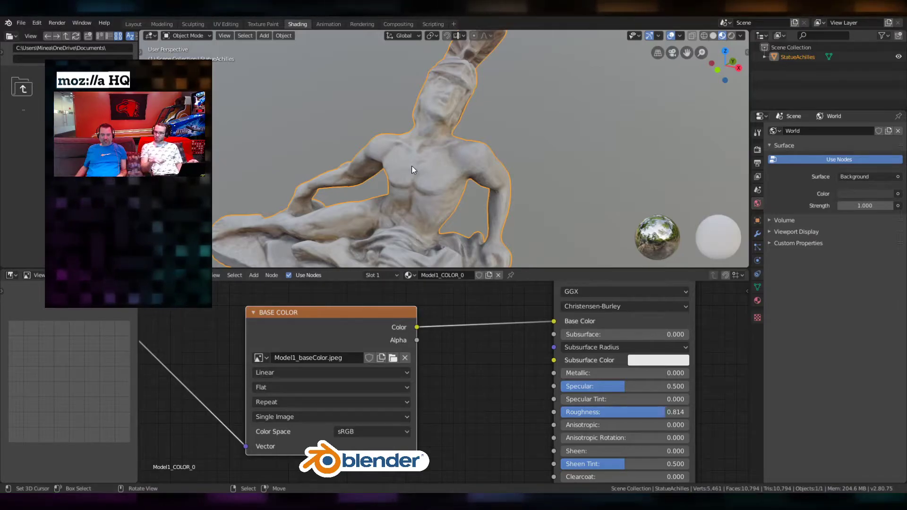
scroll(411, 166, "down", 1)
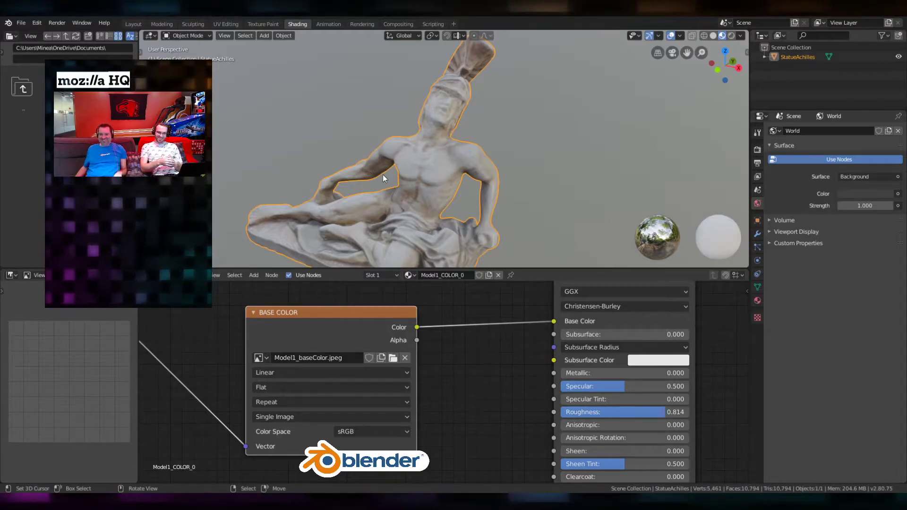
middle_click_drag(452, 142, 427, 156)
mouse_move(428, 200)
middle_mouse_down("shift")
mouse_move(440, 177)
mouse_move(449, 193)
mouse_move(435, 177)
mouse_move(437, 188)
middle_mouse_up("shift")
scroll(440, 182, "up", 3)
scroll(434, 177, "down", 1)
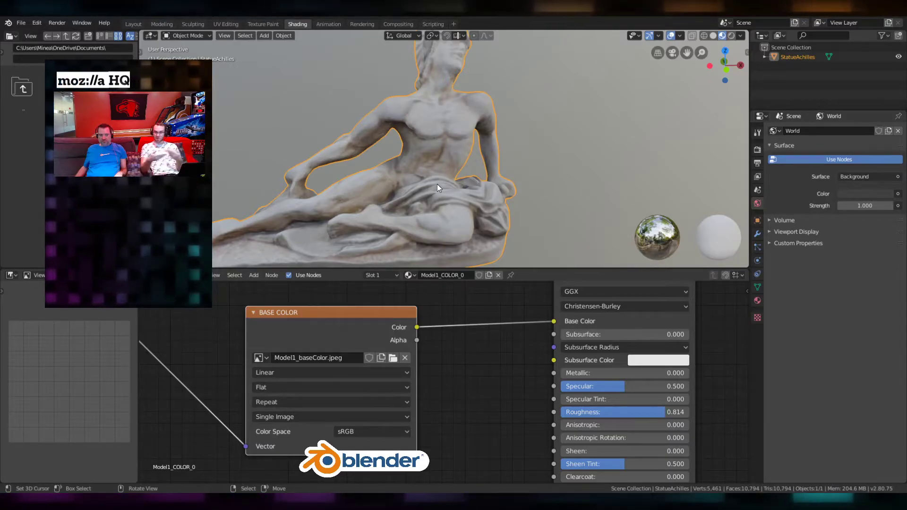
mouse_move(438, 183)
middle_mouse_down()
mouse_move(396, 170)
mouse_move(438, 175)
mouse_move(459, 197)
mouse_move(432, 179)
middle_mouse_up()
scroll(447, 184, "down", 1)
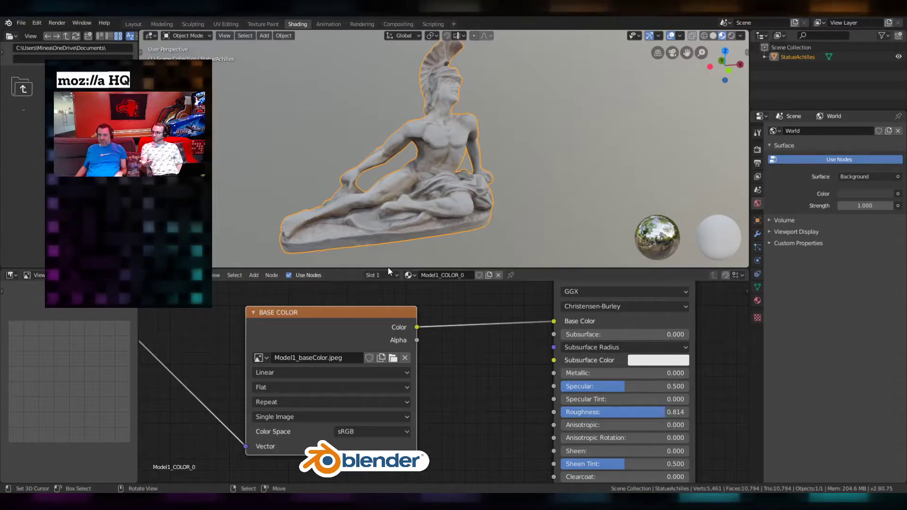
Give the 3D viewport more height above the node editor so that the whole statue fits in view.
left_click_drag(388, 269, 379, 297)
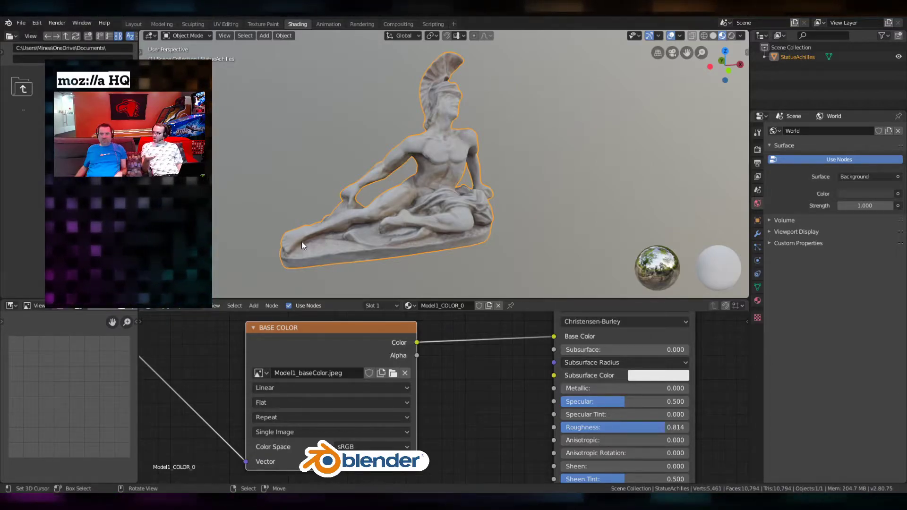
middle_click_drag(383, 206, 364, 201)
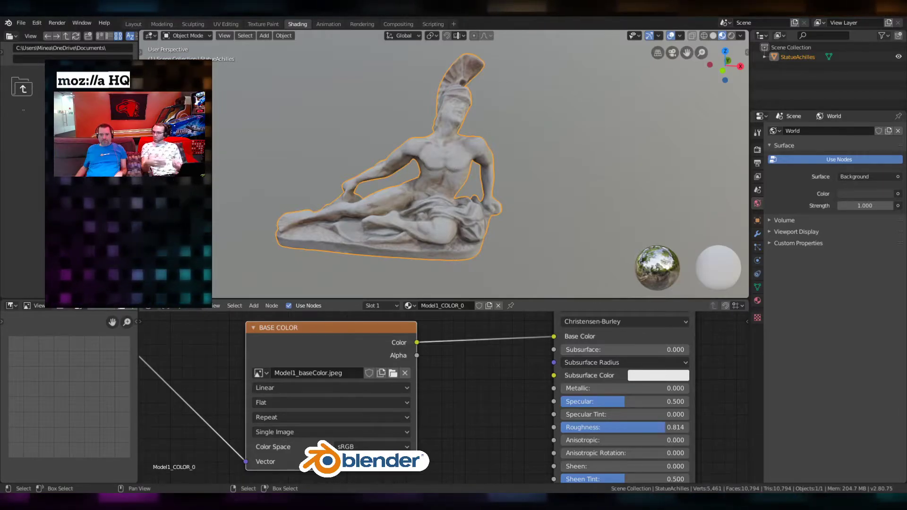
left_click(37, 23)
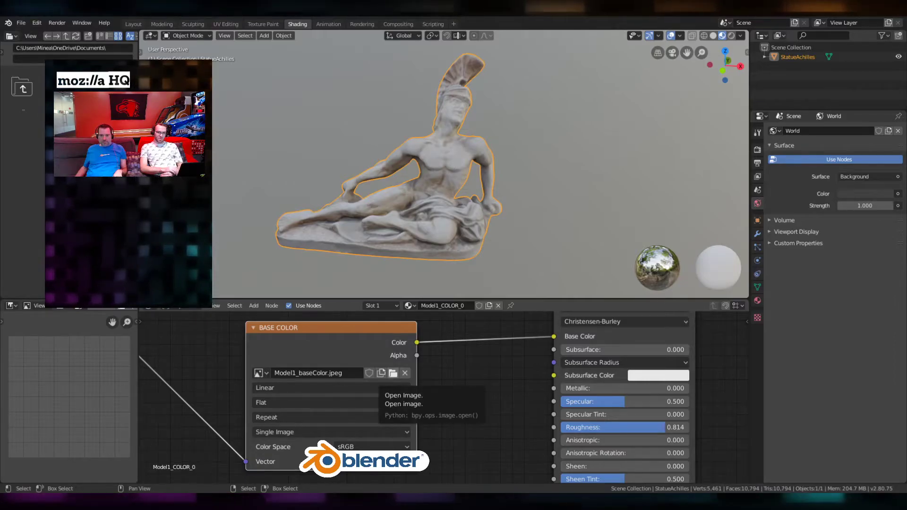
Load Model1_baseColor.jpeg from the textures folder inside achilles_heel on the desktop into the BASE COLOR node.
left_click(392, 373)
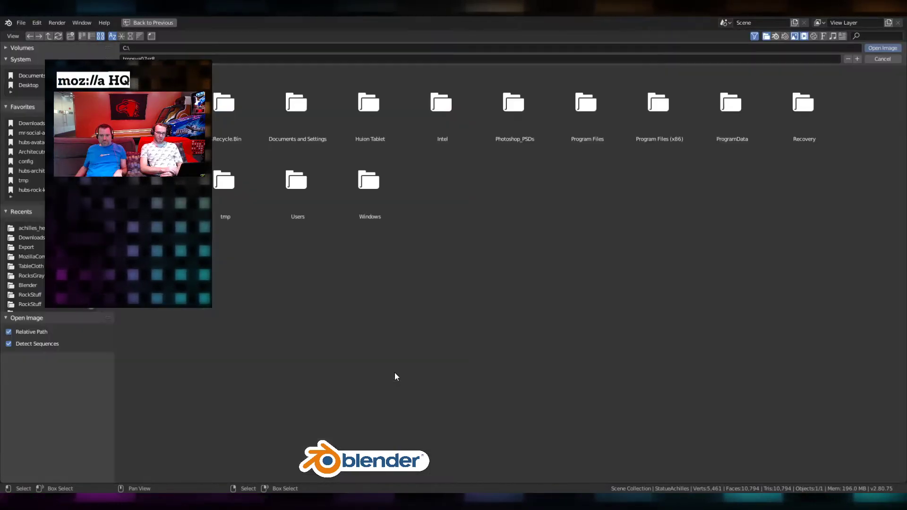
left_click(32, 85)
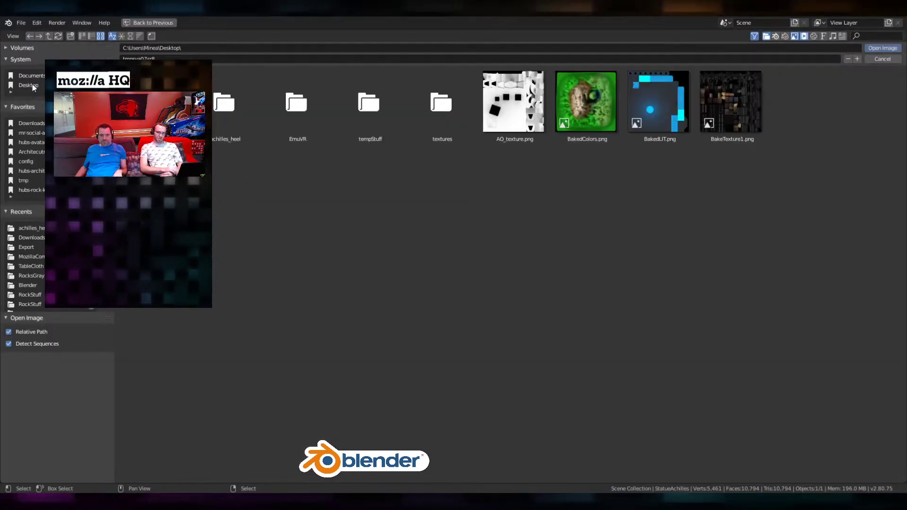
left_click(31, 227)
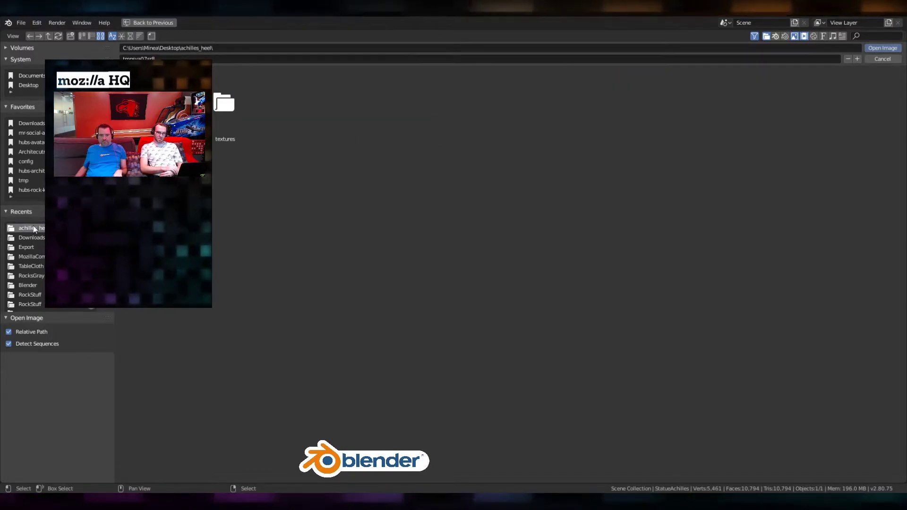
left_click(228, 106)
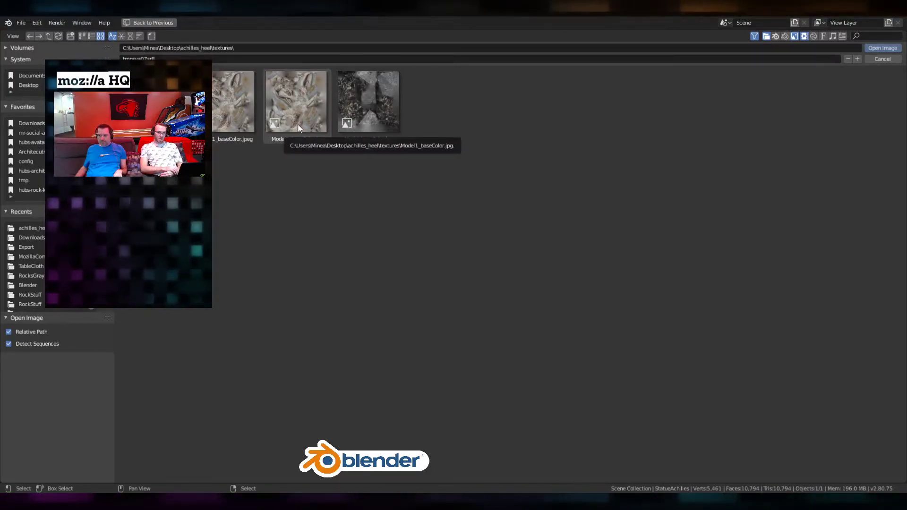
left_click(220, 116)
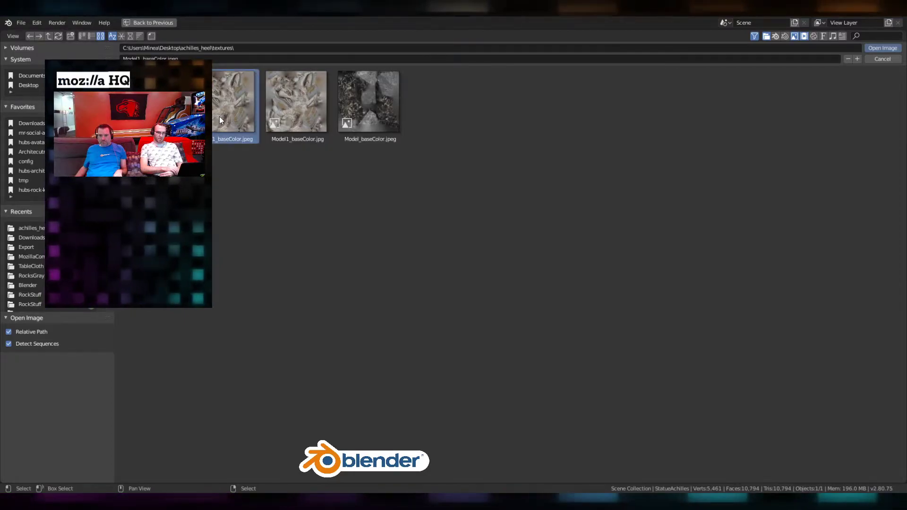
double_click(220, 116)
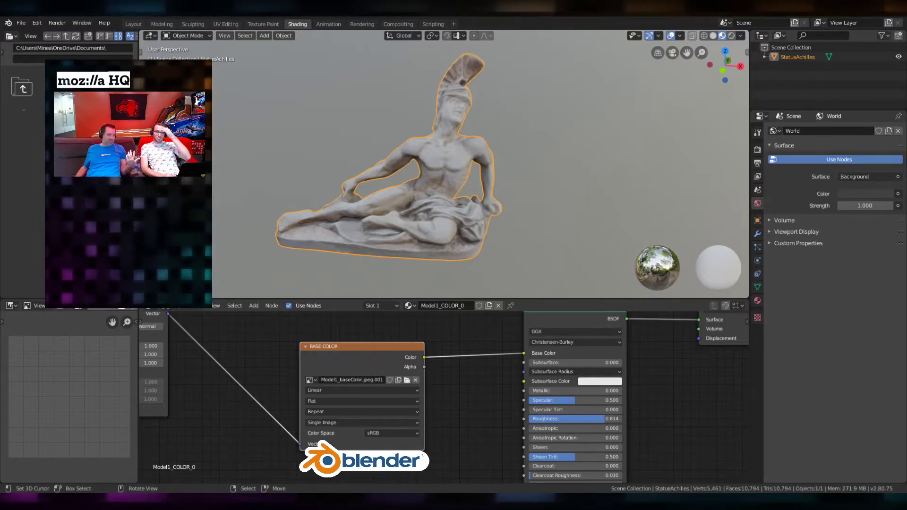
Examine the statue with the reloaded base color texture, both close up and as a whole from different angles.
mouse_move(458, 181)
middle_mouse_down()
mouse_move(412, 199)
mouse_move(454, 192)
mouse_move(446, 194)
middle_mouse_up()
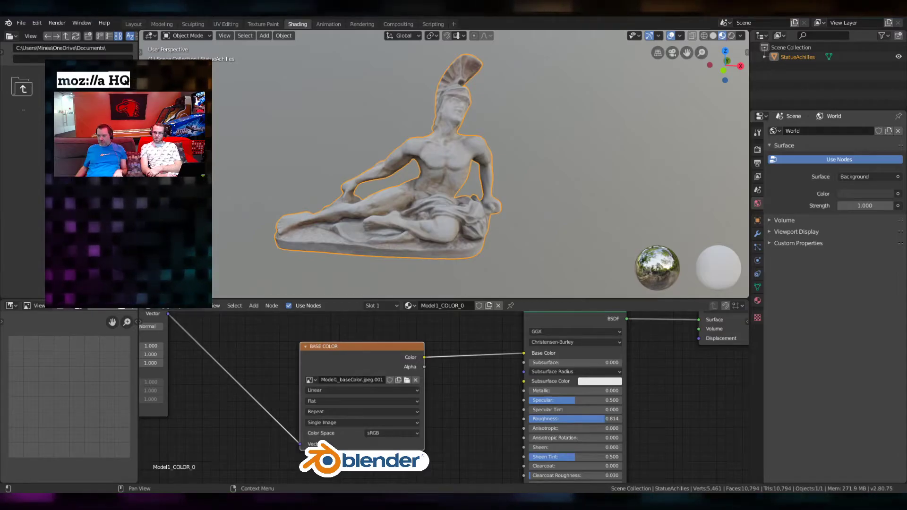
middle_click_drag(421, 201, 399, 214)
scroll(405, 213, "up", 6)
middle_click_drag(497, 193, 432, 174)
scroll(432, 175, "down", 6)
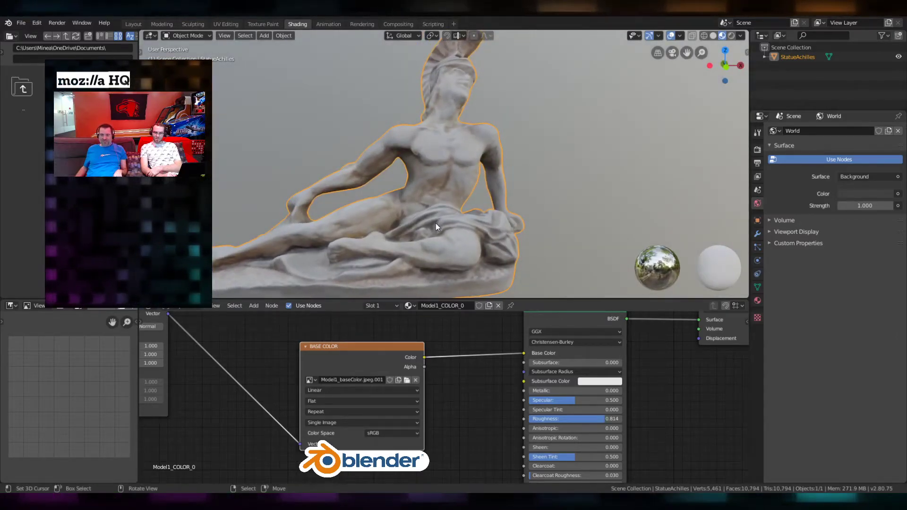
middle_click_drag(436, 223, 454, 203)
scroll(453, 203, "down", 2)
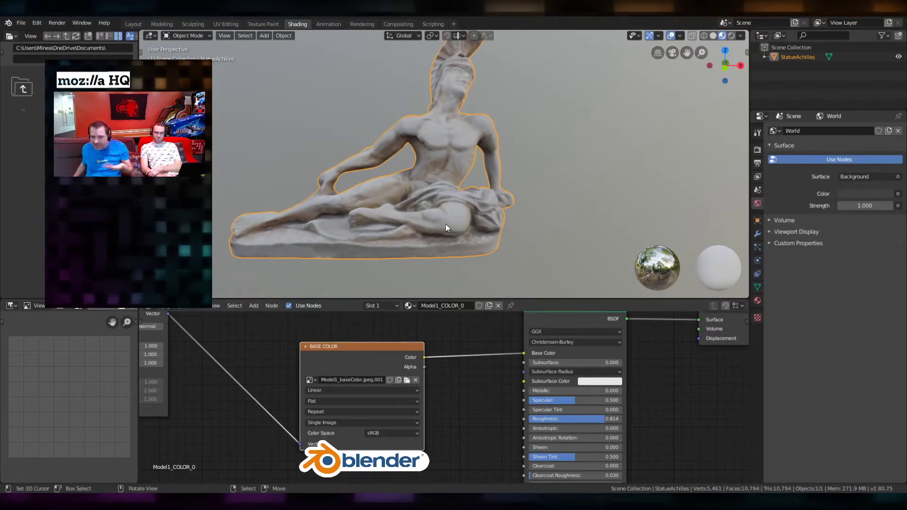
mouse_move(429, 182)
middle_mouse_down()
mouse_move(434, 172)
mouse_move(384, 190)
mouse_move(425, 179)
middle_mouse_up()
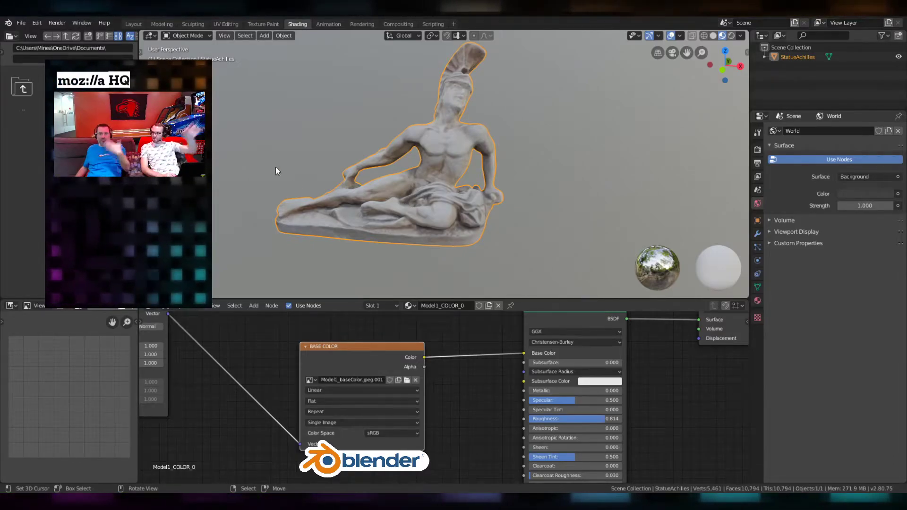
middle_click_drag(394, 206, 427, 175)
scroll(459, 189, "up", 3)
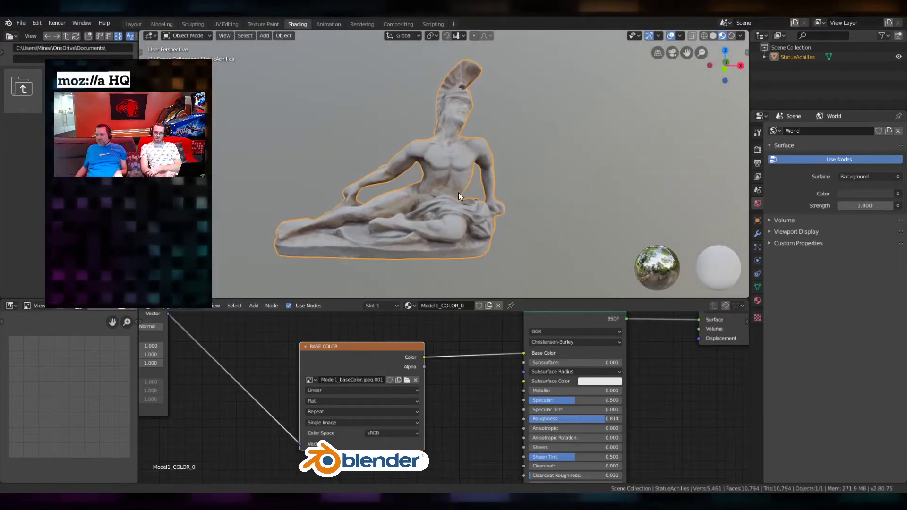
middle_click_drag(463, 193, 462, 180, "shift")
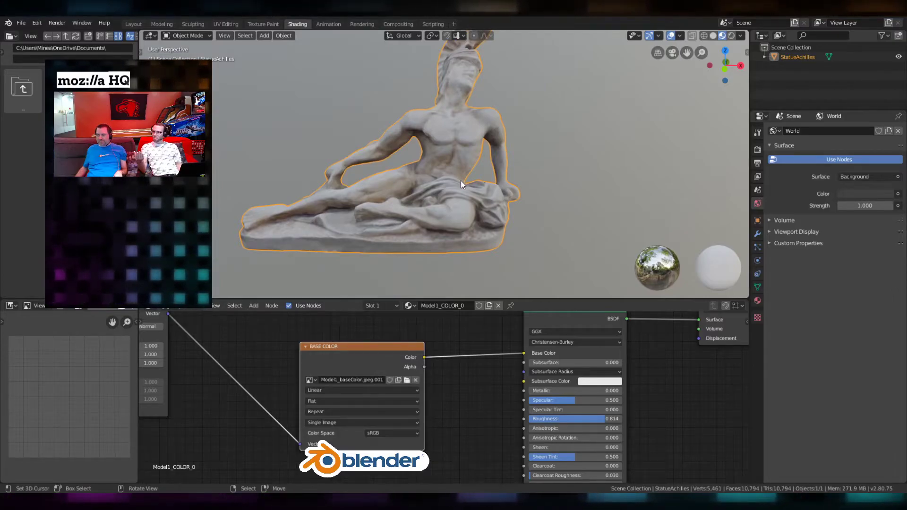
mouse_move(458, 180)
middle_mouse_down()
mouse_move(438, 178)
mouse_move(449, 172)
middle_mouse_up()
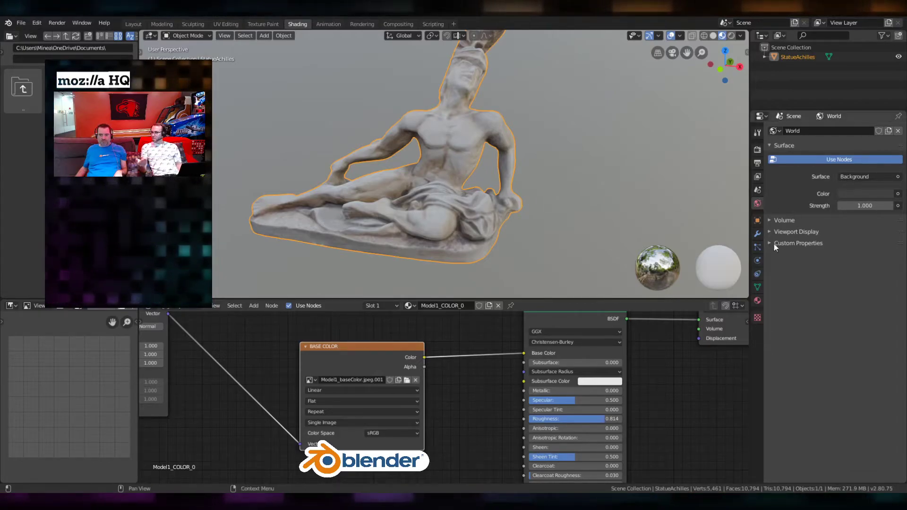
Show the statue's modifier settings, and switch to the Modeling workspace with the statue in Object Mode.
left_click(760, 234)
middle_click_drag(382, 157, 444, 165)
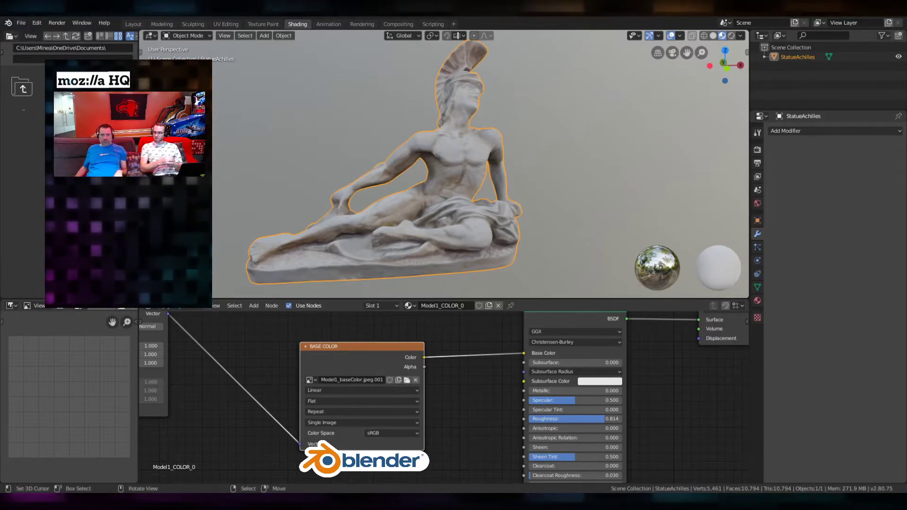
left_click(162, 24)
scroll(436, 235, "up", 8)
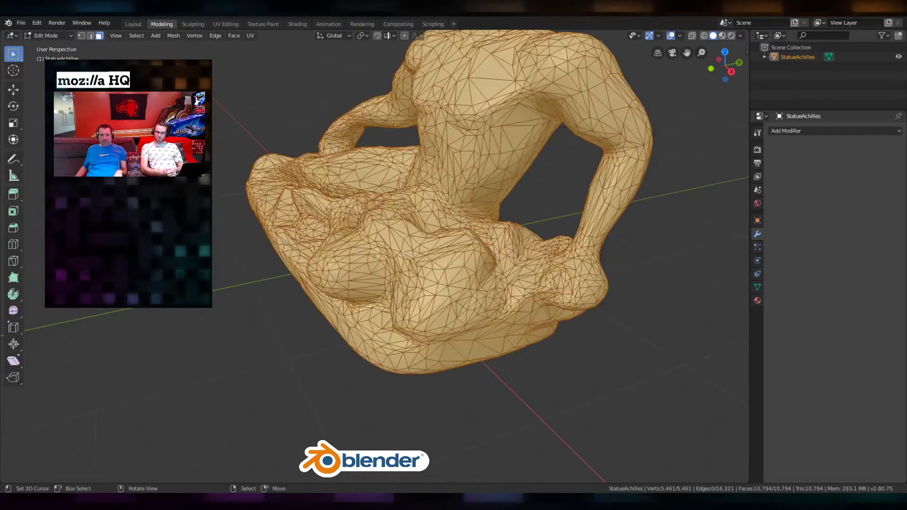
scroll(436, 235, "down", 8)
key("Tab")
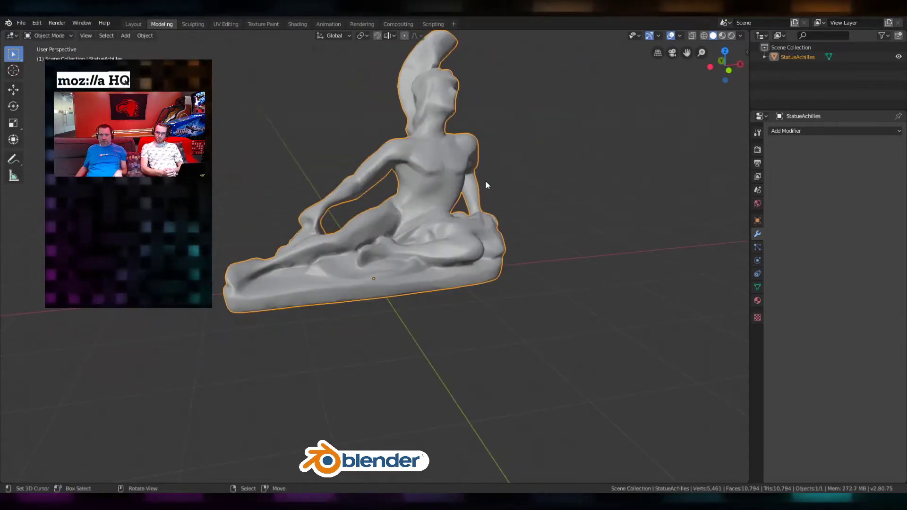
Display the statue with its material in LookDev shading and frame it whole in the viewport.
left_click(722, 35)
mouse_move(691, 77)
middle_mouse_down()
mouse_move(454, 240)
mouse_move(353, 233)
mouse_move(454, 235)
mouse_move(438, 236)
mouse_move(651, 205)
mouse_move(662, 215)
mouse_move(402, 238)
mouse_move(540, 214)
mouse_move(543, 200)
mouse_move(369, 230)
mouse_move(457, 198)
mouse_move(508, 209)
mouse_move(442, 247)
mouse_move(468, 248)
middle_mouse_up()
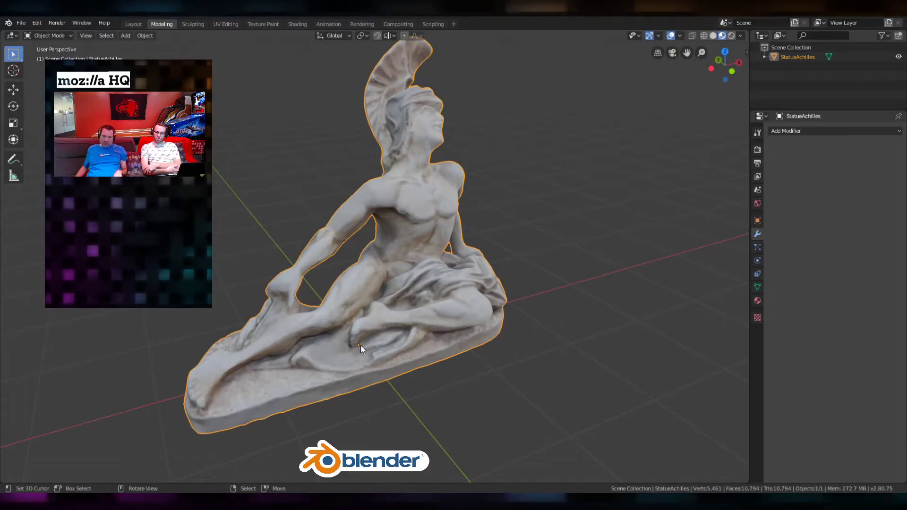
middle_click_drag(359, 349, 402, 319)
scroll(409, 350, "down", 2)
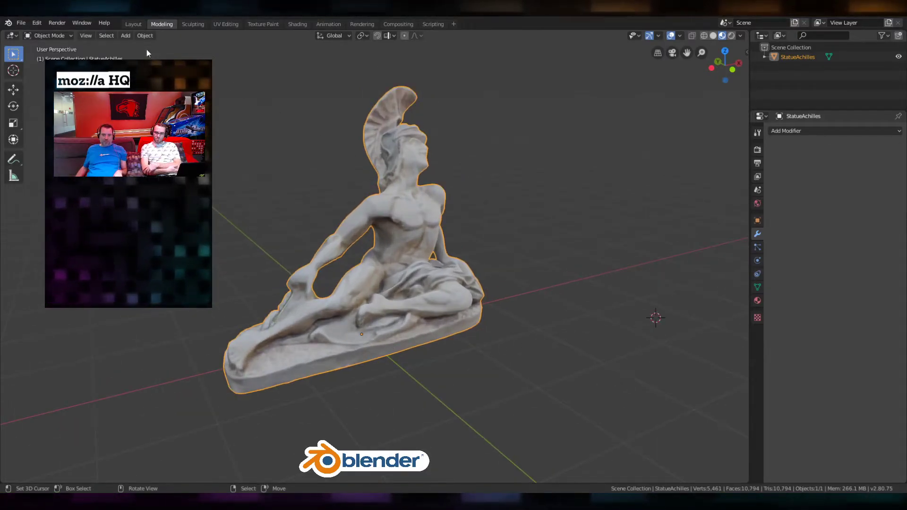
Set the statue's origin to the 3D cursor on the empty ground beside it.
left_click(146, 36)
left_click(255, 61)
middle_click_drag(426, 212, 594, 332)
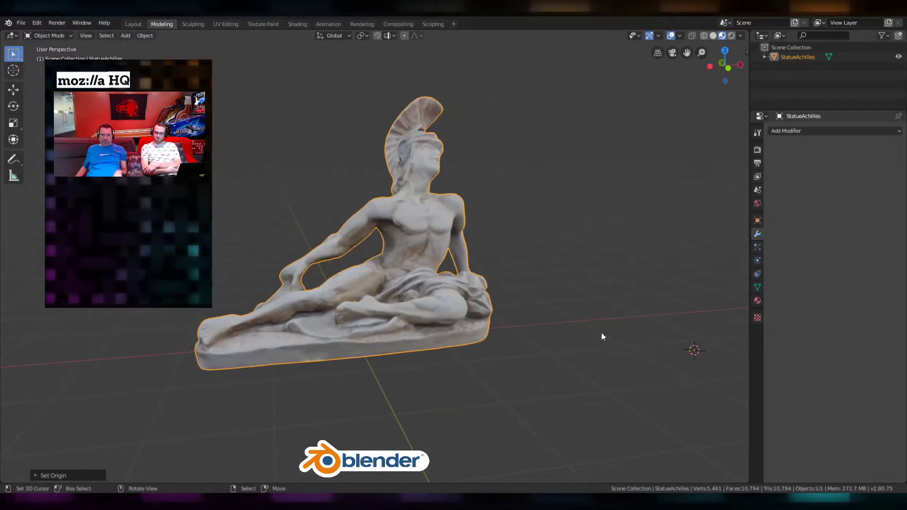
Move the 3D cursor away from the statue's offset origin and compare the two positions from several angles.
middle_click_drag(608, 236, 608, 304)
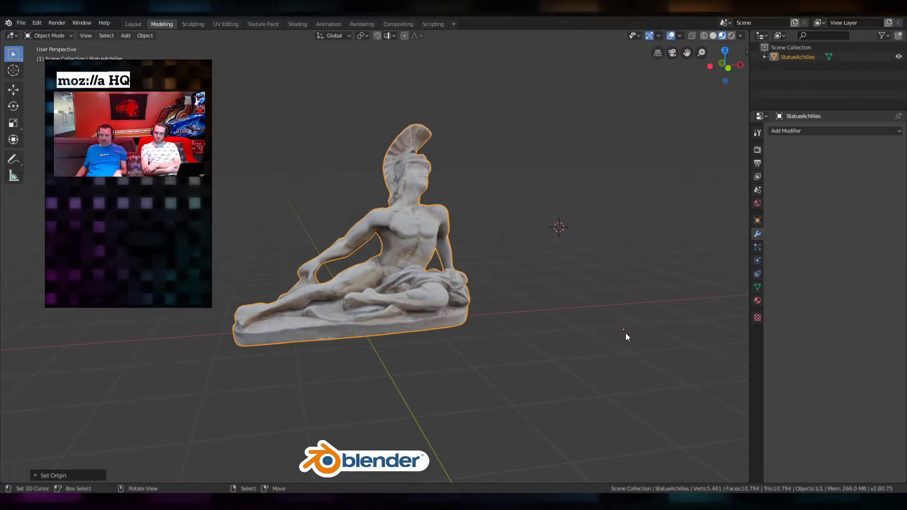
middle_click_drag(607, 331, 578, 316)
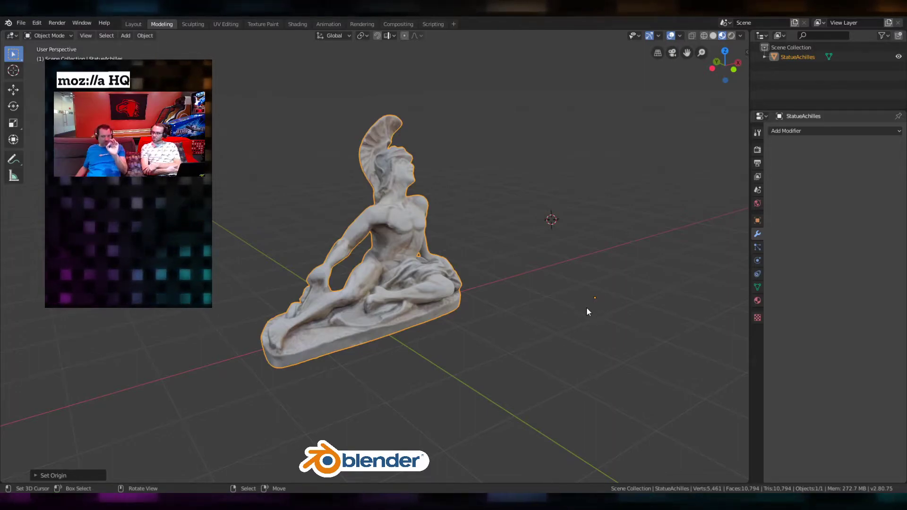
scroll(517, 324, "up", 2)
middle_click_drag(514, 326, 419, 313)
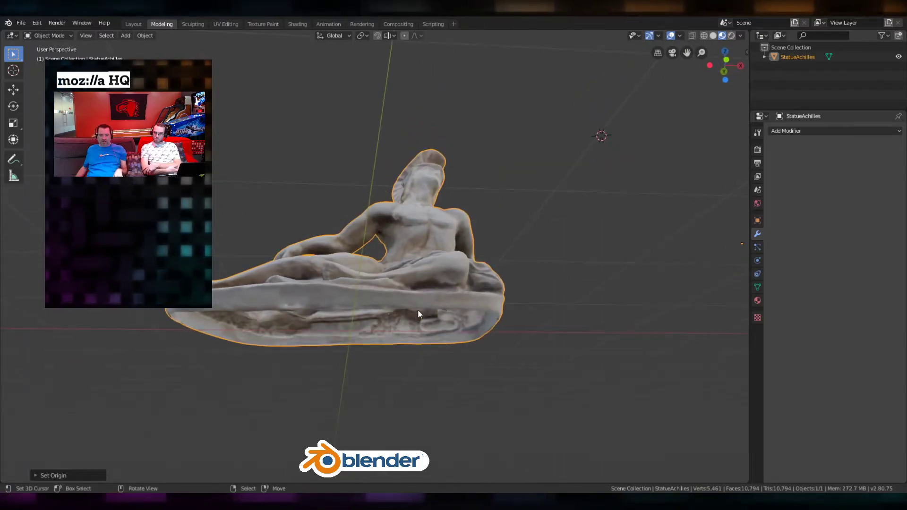
middle_click_drag(358, 327, 592, 219)
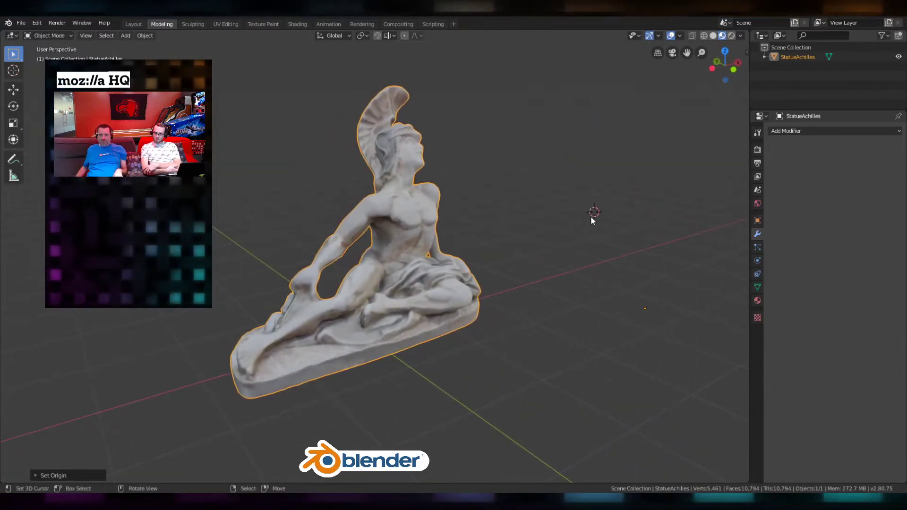
Place the 3D cursor at several different spots around the statue, leaving the statue's origin where it is.
left_click(518, 184)
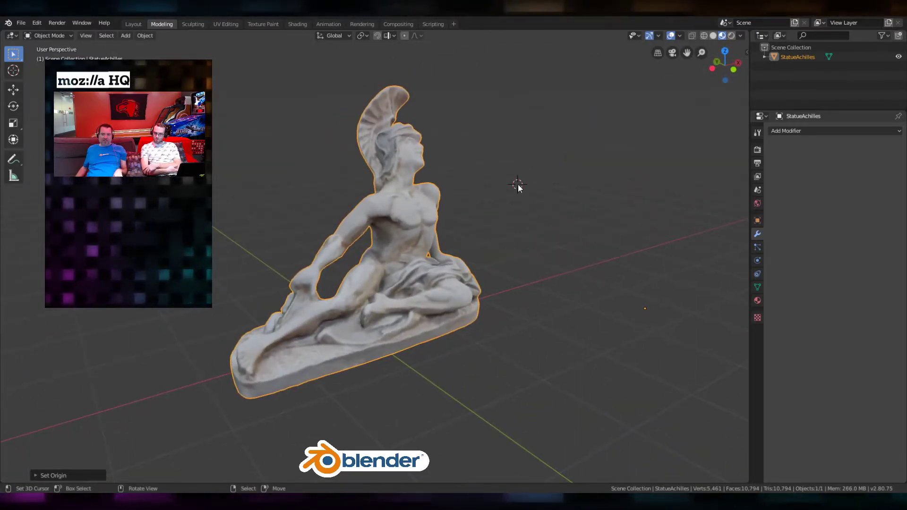
left_click(482, 430)
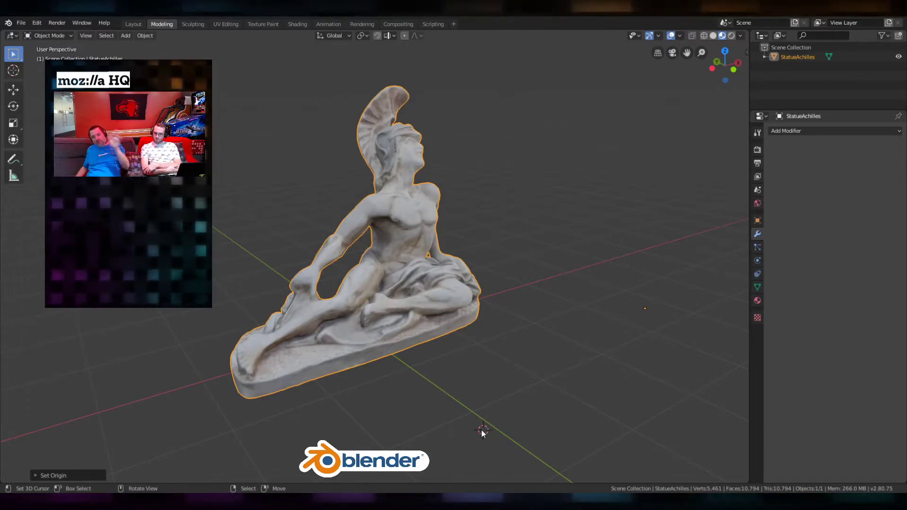
left_click(541, 379)
left_click(424, 407)
left_click(599, 412)
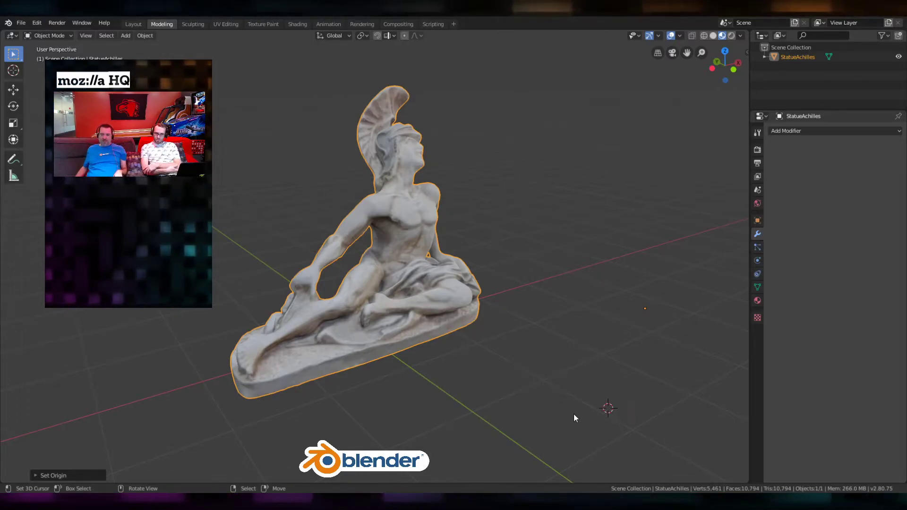
left_click(365, 428)
left_click(138, 370)
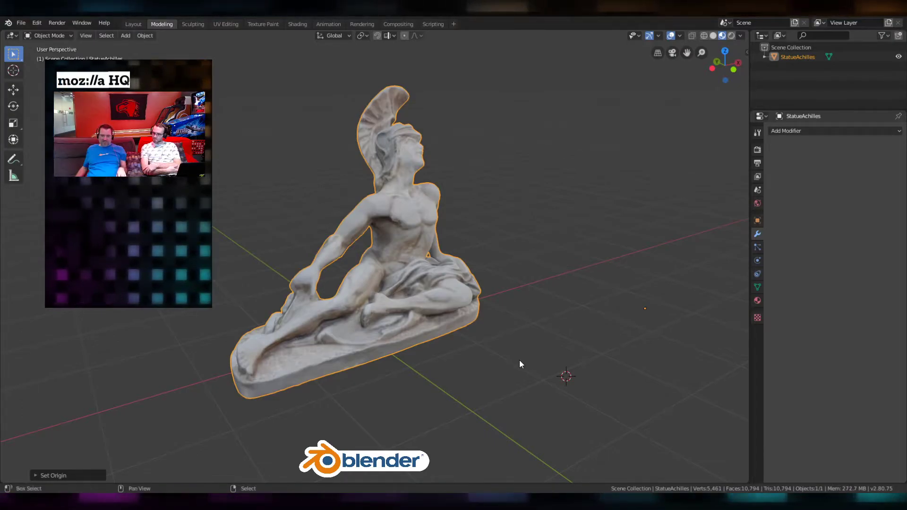
Snap the 3D cursor to the world origin.
key("shift+s")
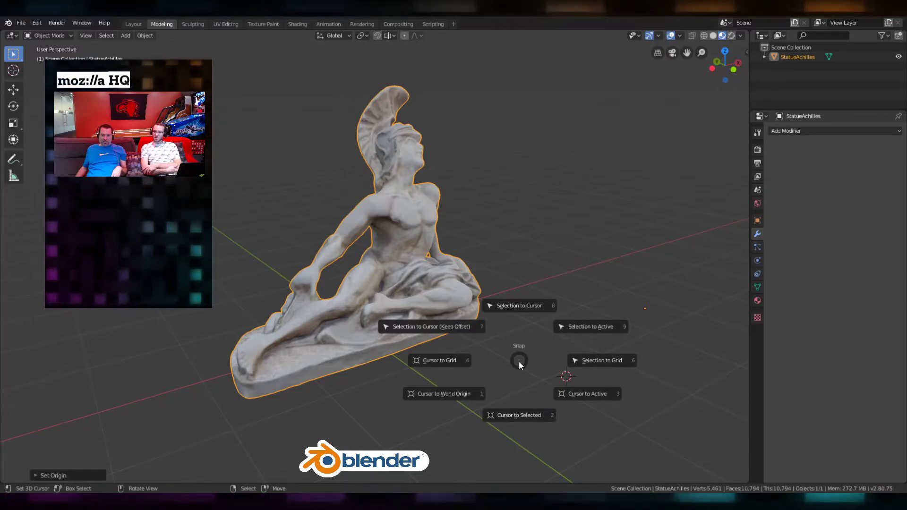
left_click(449, 396)
mouse_move(468, 390)
middle_mouse_down()
mouse_move(449, 324)
mouse_move(467, 339)
mouse_move(463, 391)
middle_mouse_up()
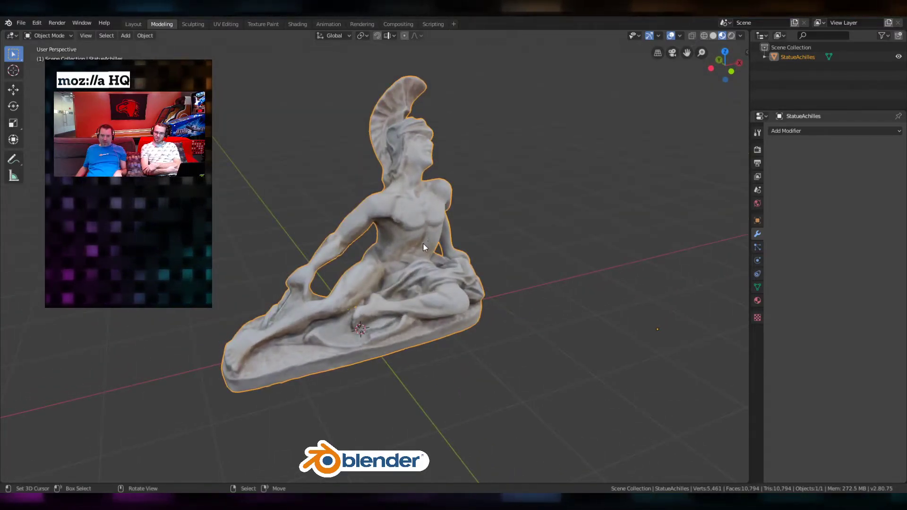
Set the statue's origin to the 3D cursor at the world origin.
left_click(148, 36)
key("Escape")
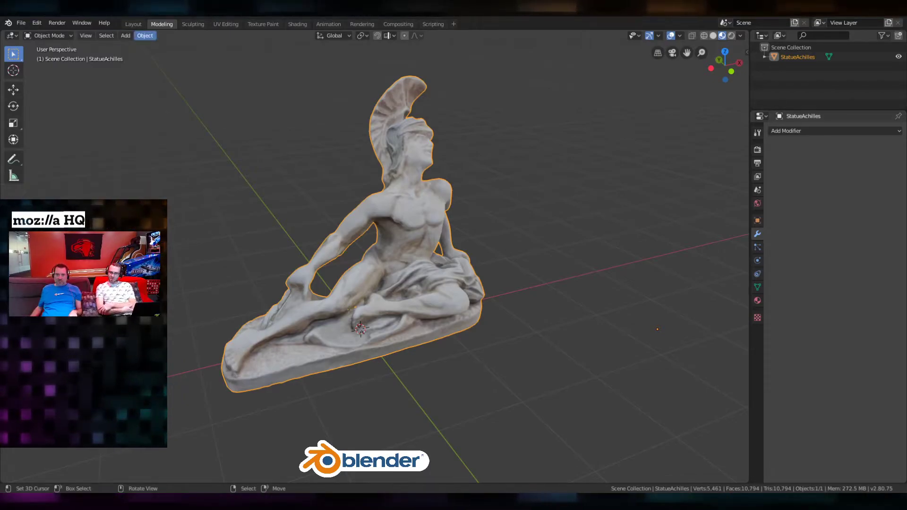
left_click(145, 36)
mouse_move(186, 56)
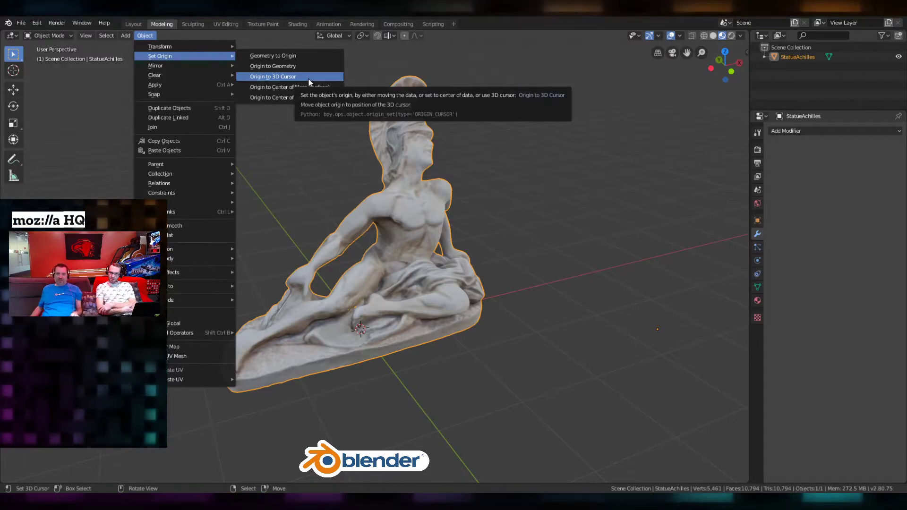
left_click(293, 76)
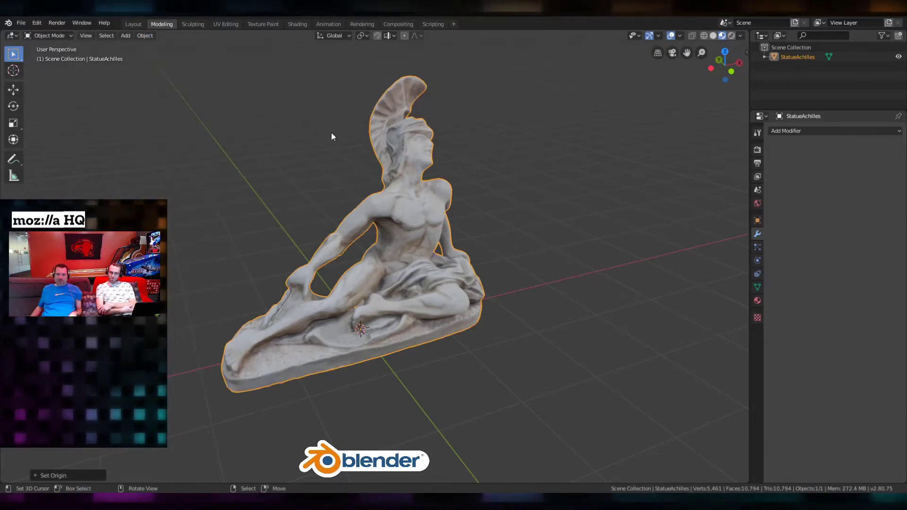
middle_click_drag(438, 387, 413, 310)
scroll(413, 312, "up", 5)
scroll(392, 317, "down", 4)
scroll(416, 302, "down", 2)
scroll(402, 292, "up", 3)
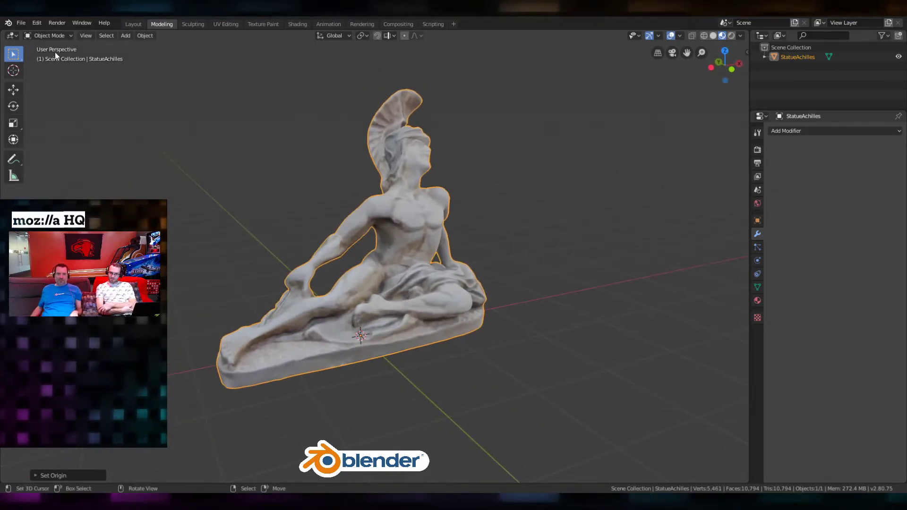
Export the statue as glTF 2.0 into the achilles_heel folder on the Desktop under the file name StatueAchilles.
left_click(21, 24)
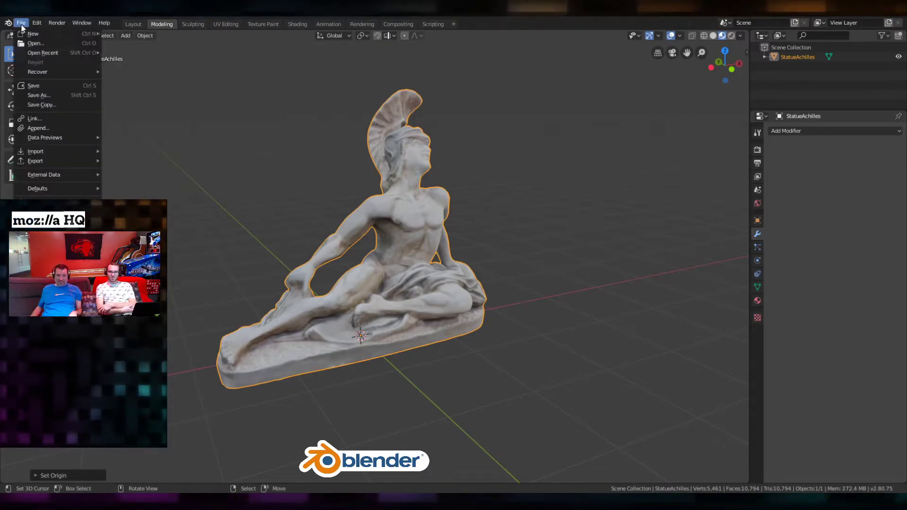
mouse_move(72, 163)
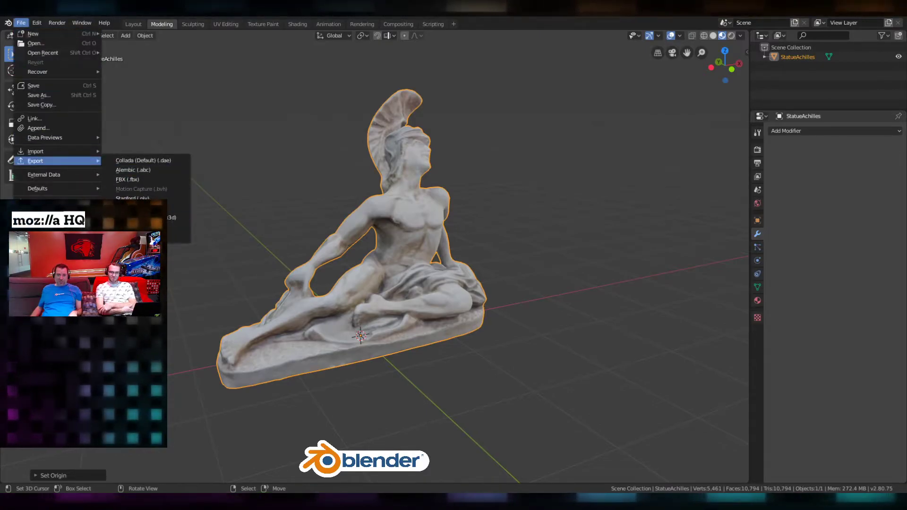
left_click(177, 232)
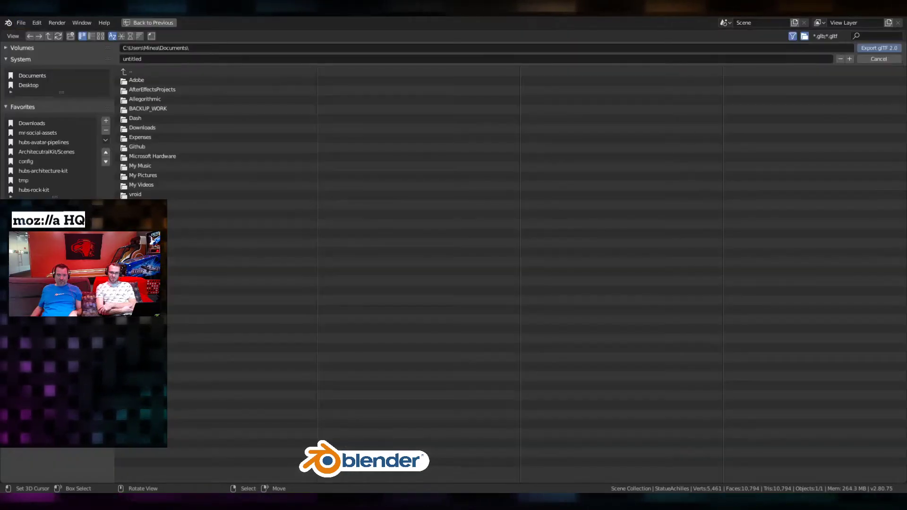
left_click(31, 85)
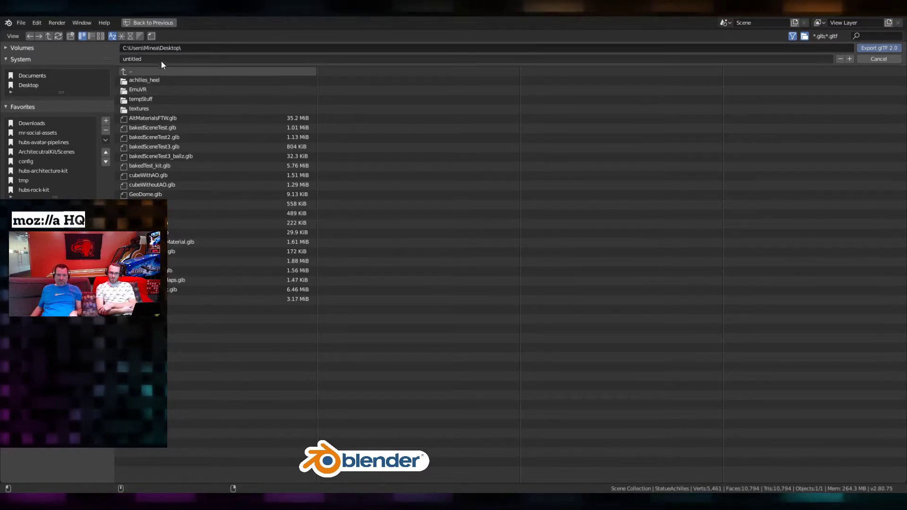
double_click(154, 80)
left_click(144, 59)
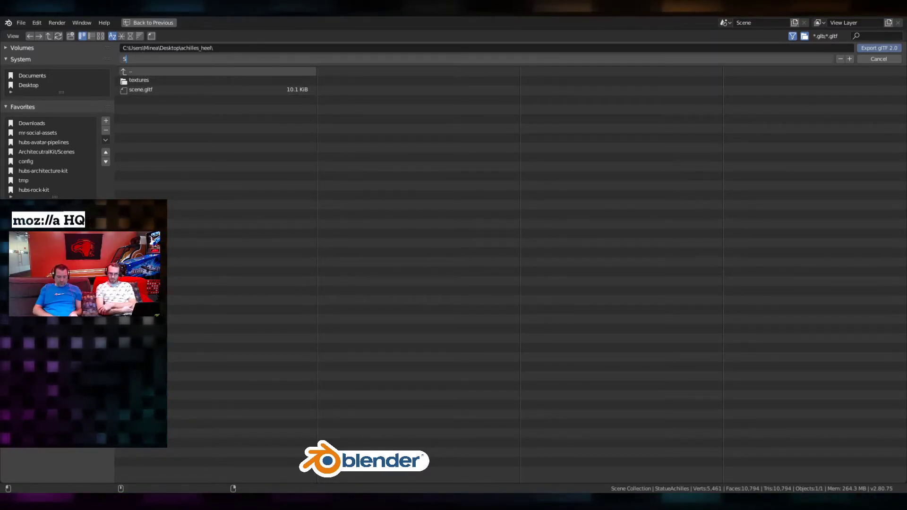
type("Statue")
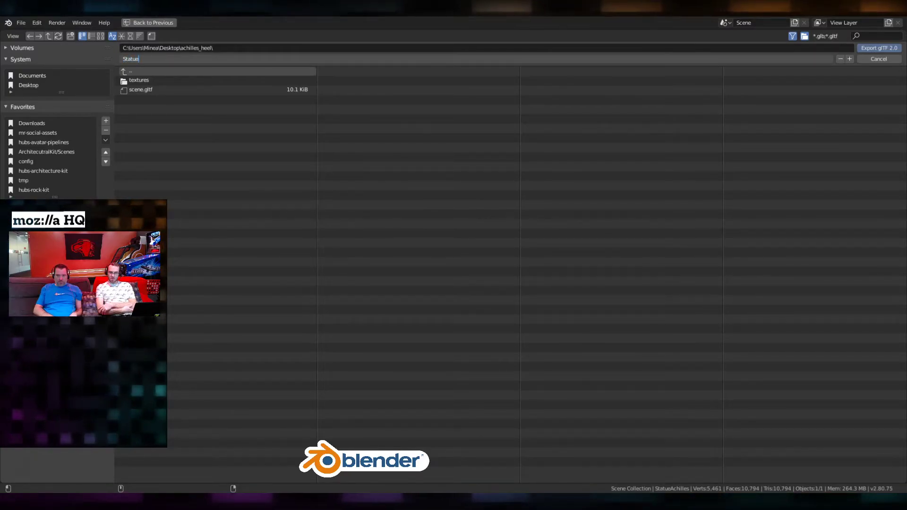
type("Achilles")
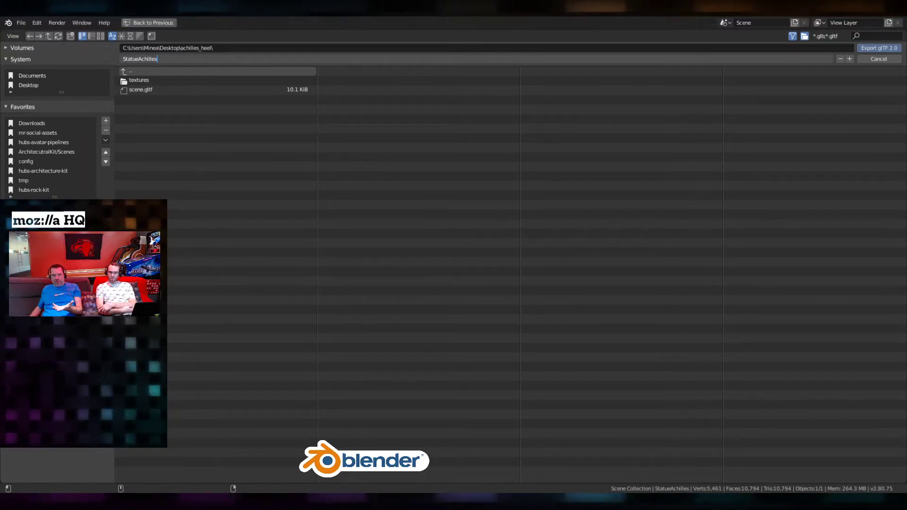
key("Return")
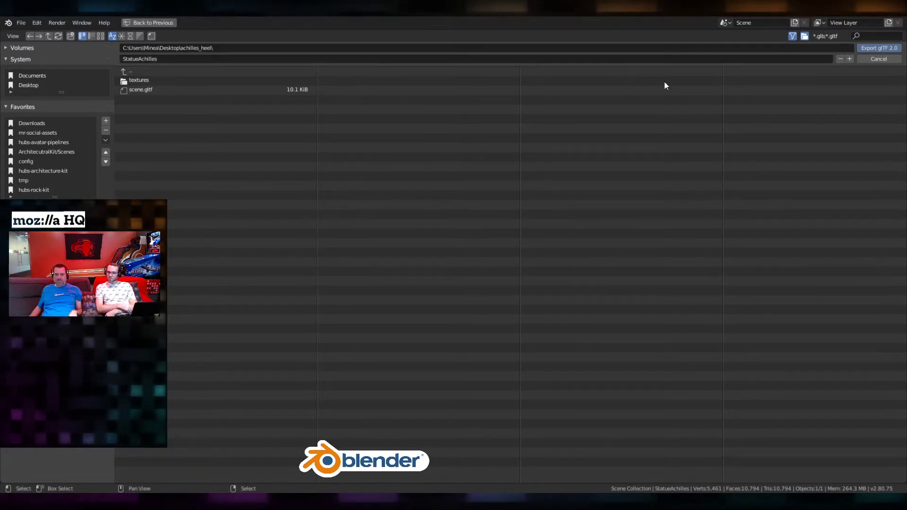
left_click(876, 47)
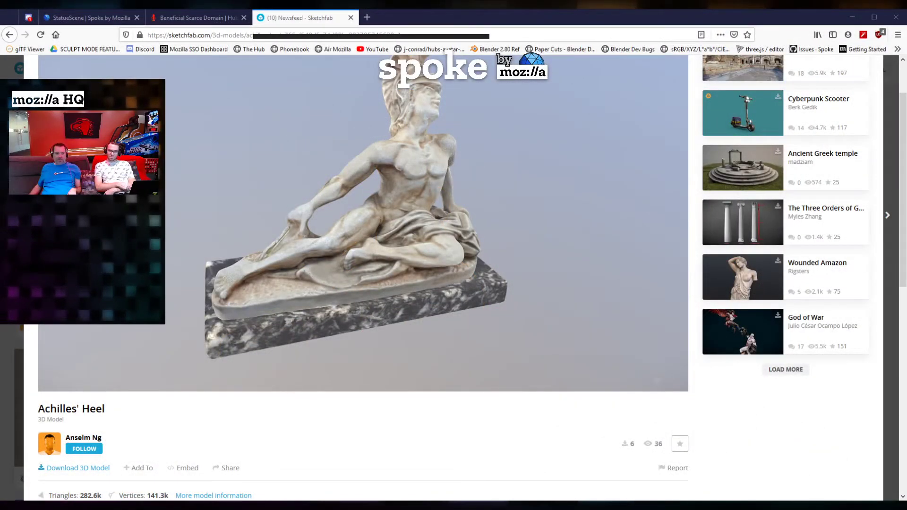
Switch to the StatueScene project in Spoke in the web browser and dismiss its scene-published notice.
left_click(70, 18)
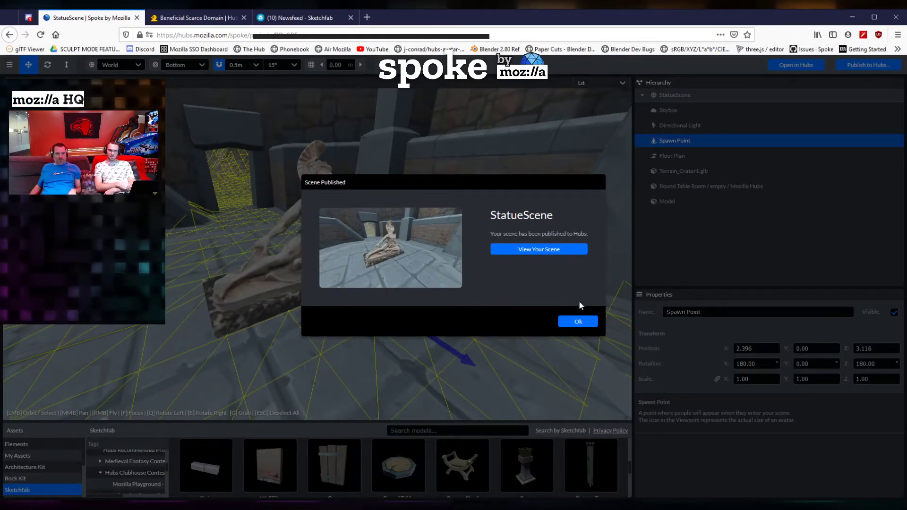
left_click(583, 325)
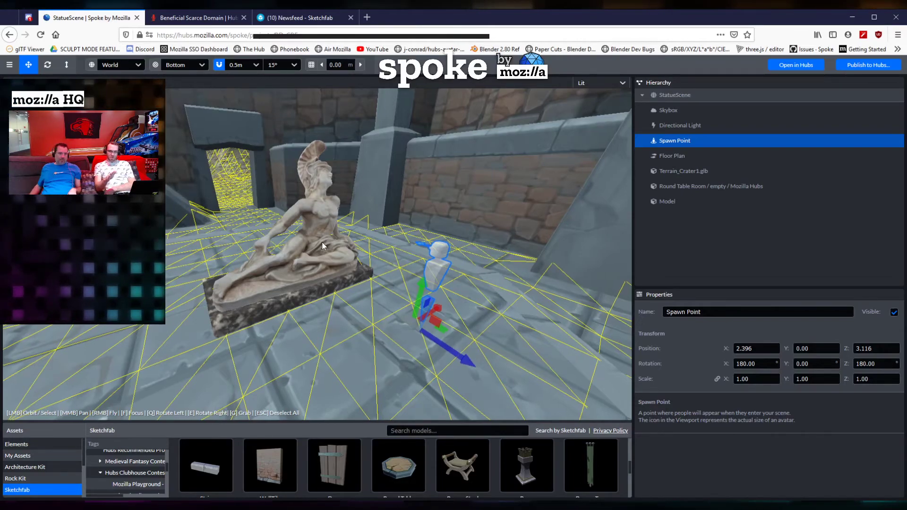
Set the scale of the existing Achilles statue model to 1 on all axes and delete it from the scene.
left_click(307, 216)
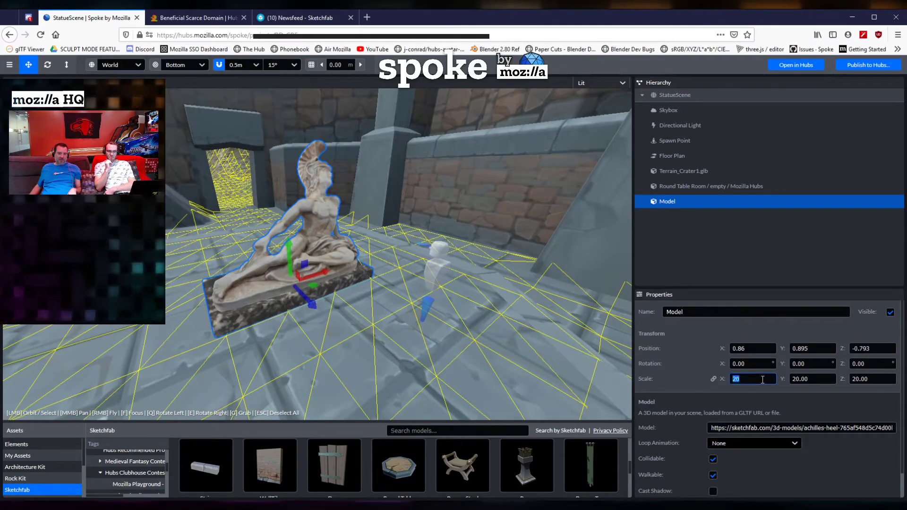
type("1")
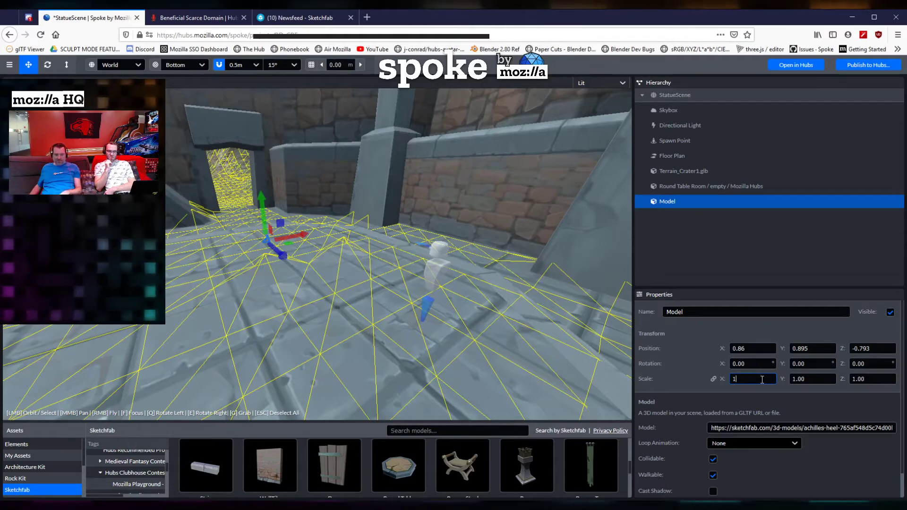
left_click_drag(186, 297, 263, 309)
left_click_drag(352, 291, 290, 289)
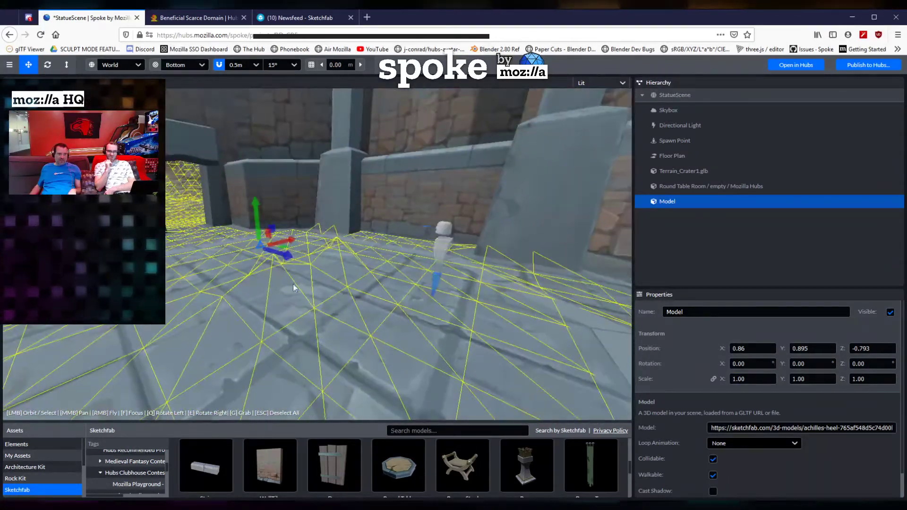
key("Delete")
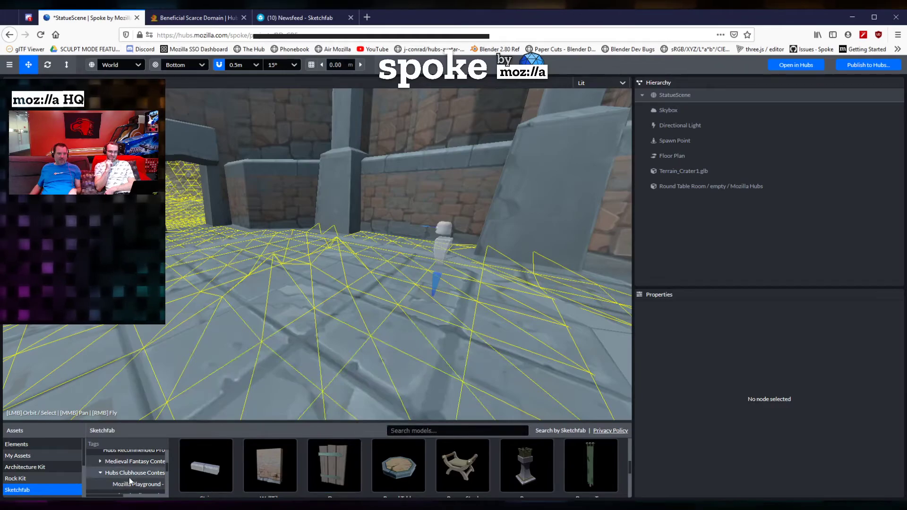
Enlarge the asset browser and filter My Assets to show only models.
mouse_move(291, 480)
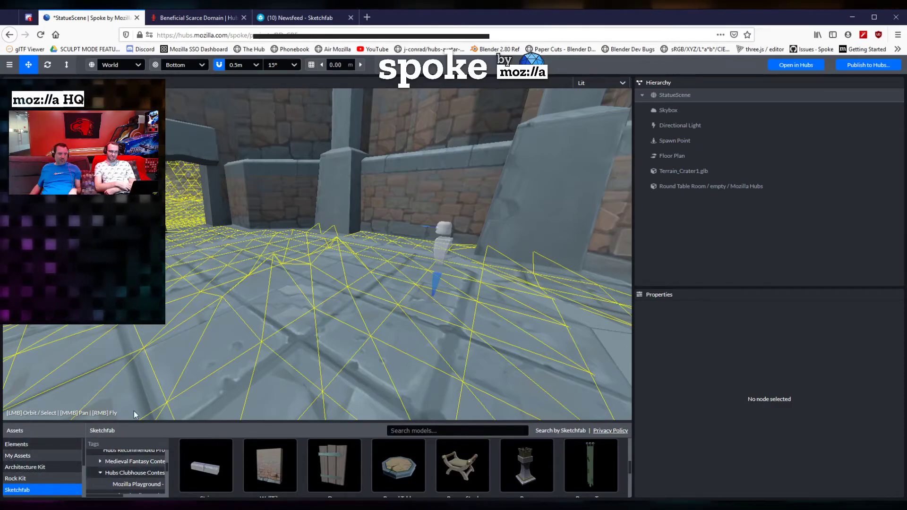
left_click_drag(132, 422, 127, 313)
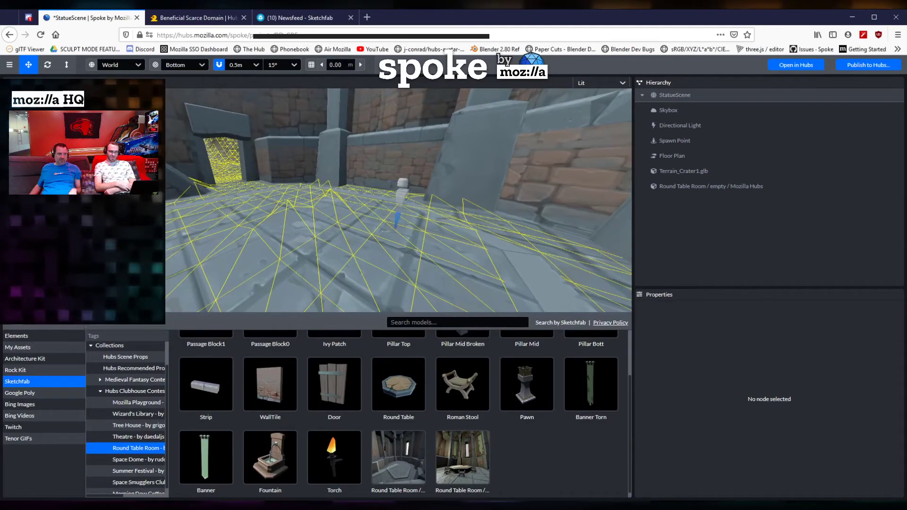
left_click(20, 348)
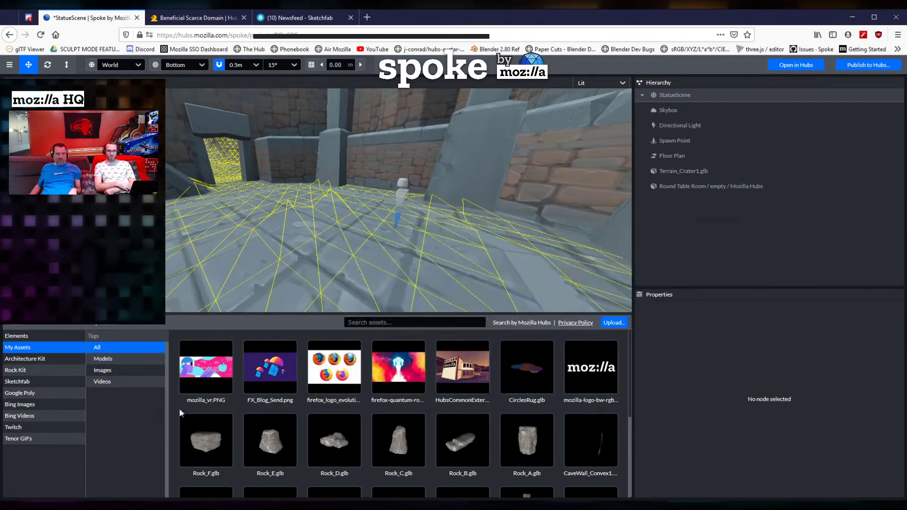
left_click(107, 359)
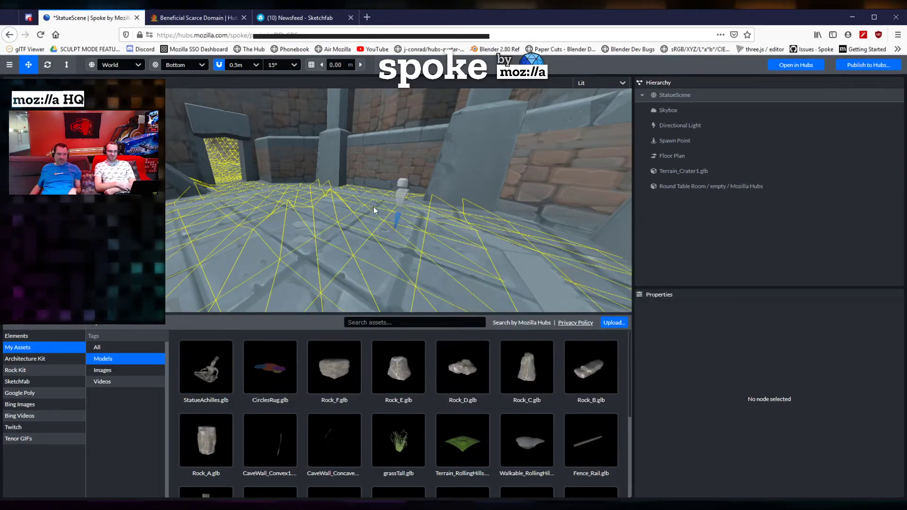
left_click(682, 125)
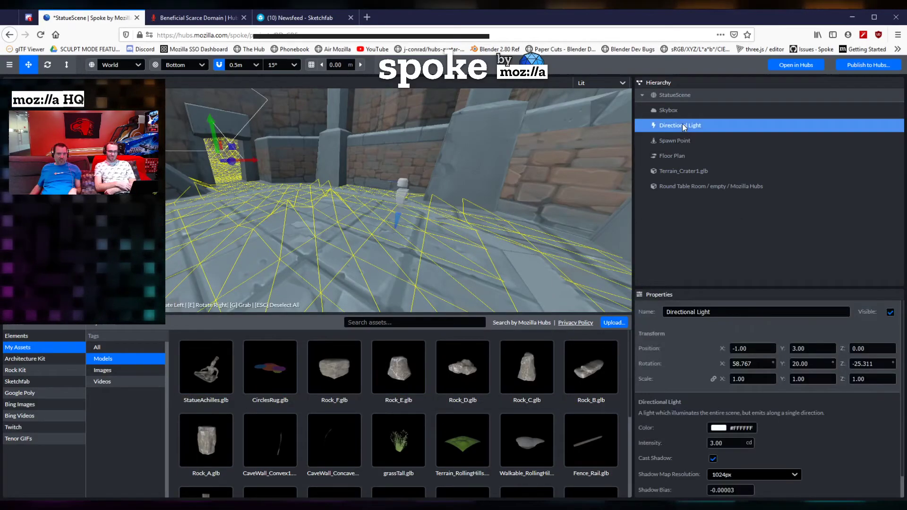
left_click(679, 187)
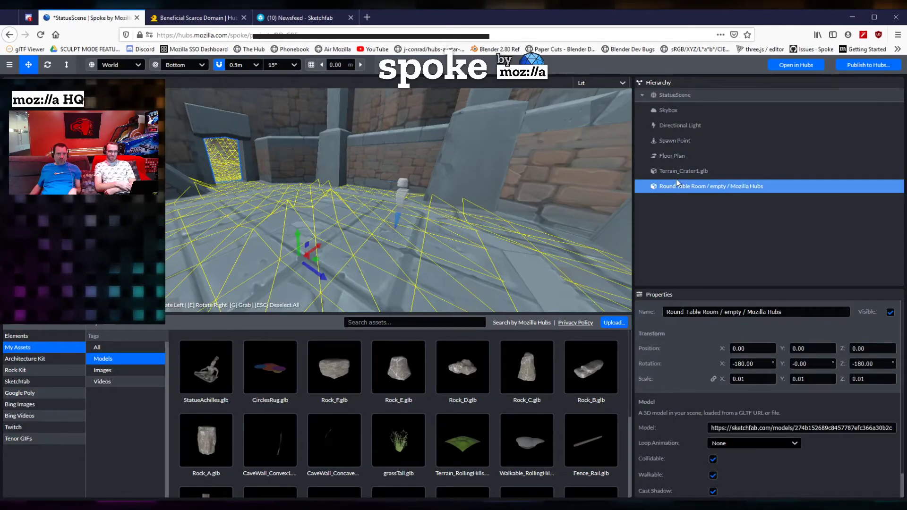
left_click(675, 172)
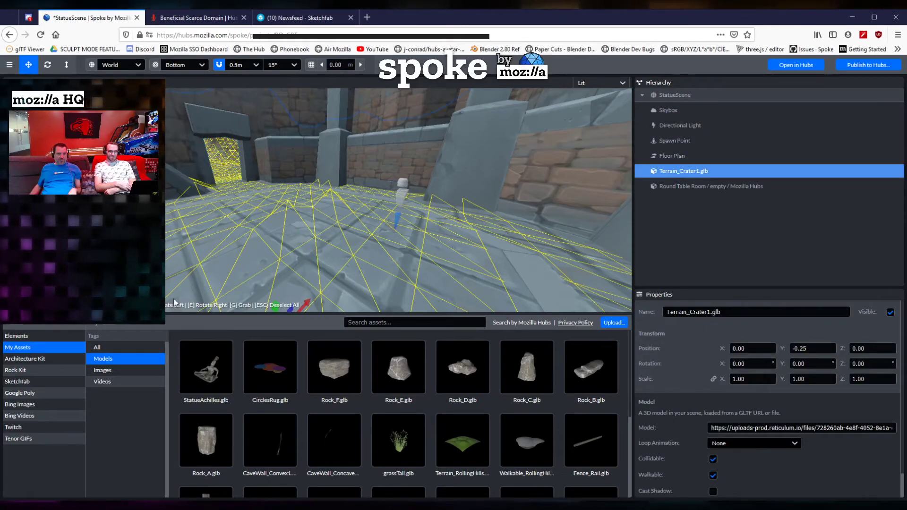
Place the StatueAchilles.glb model on the room floor in front of the spawn point, rotated to -45° about Y.
right_click(213, 368)
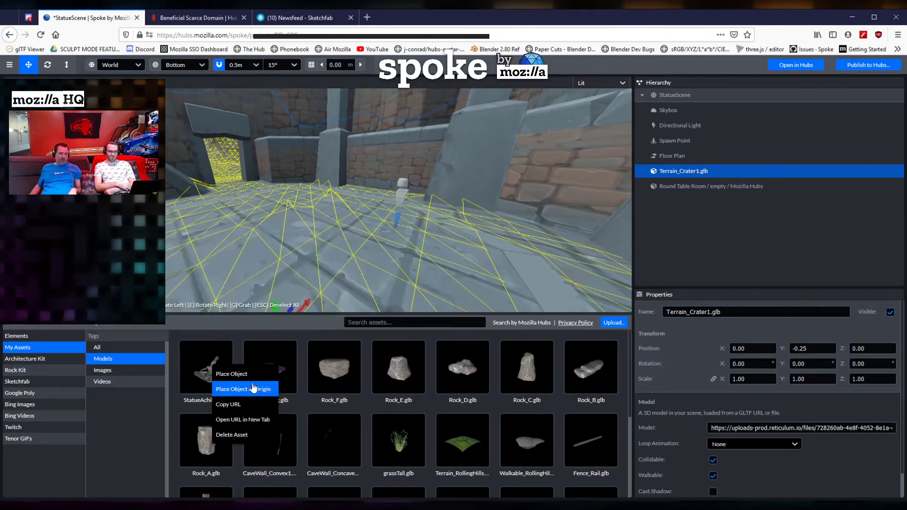
mouse_move(203, 373)
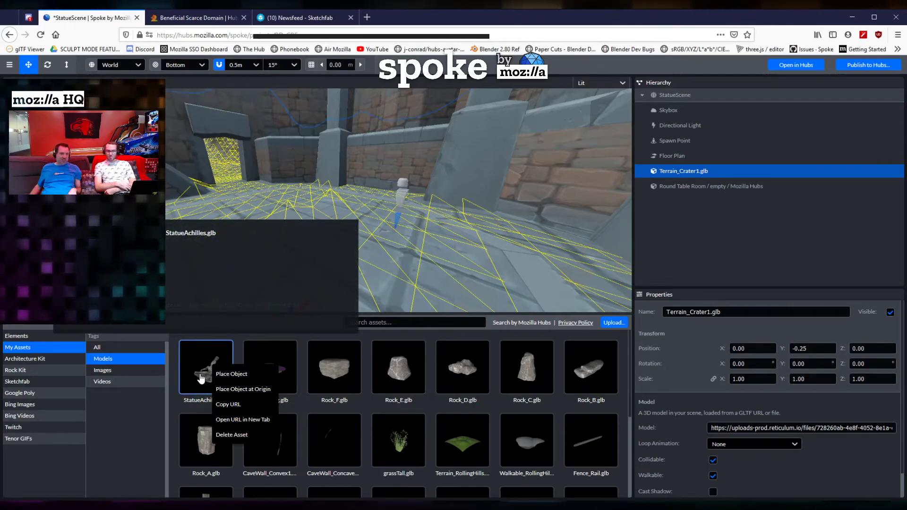
left_click(200, 376)
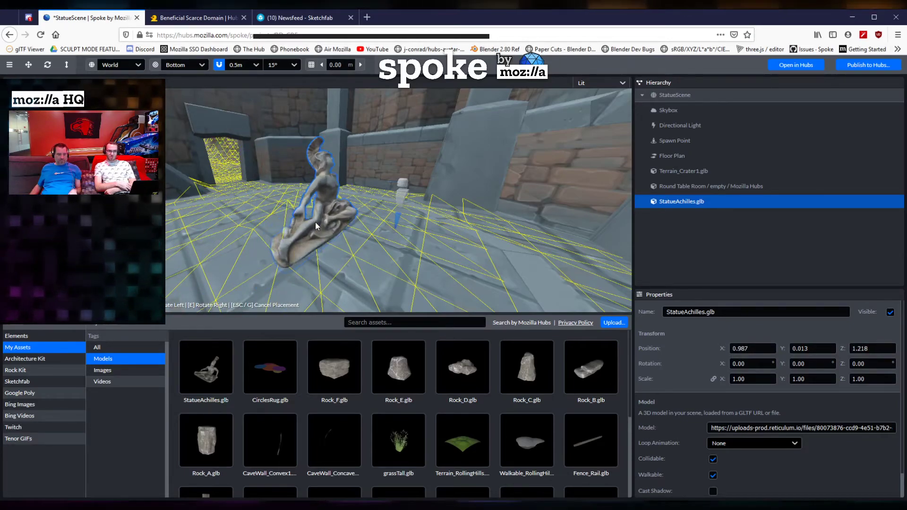
key("e")
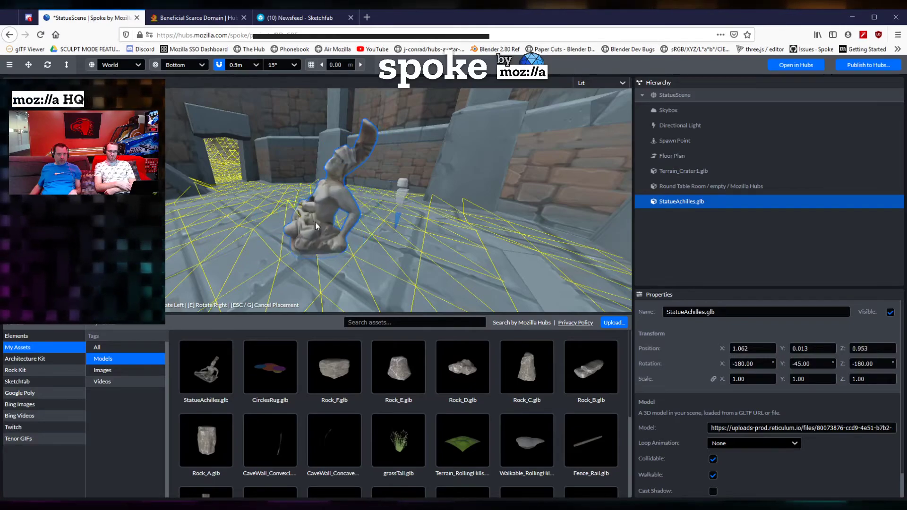
key("e")
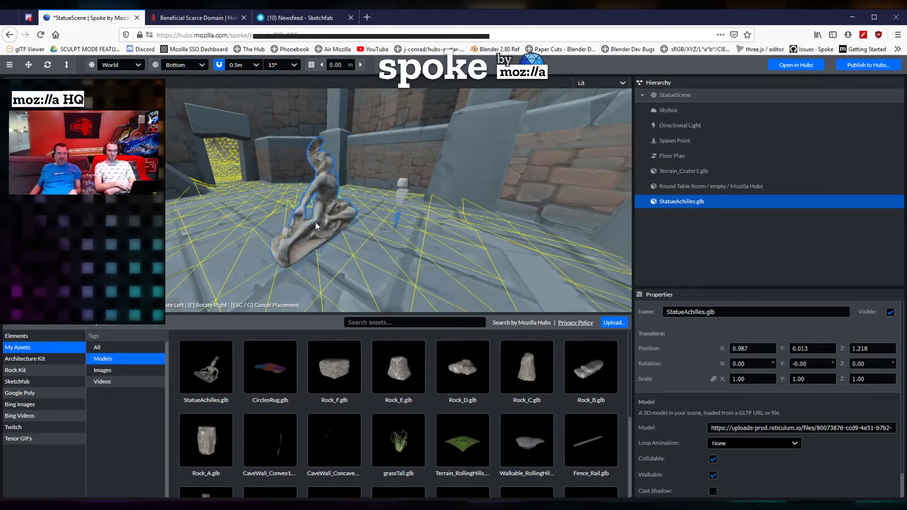
key("e")
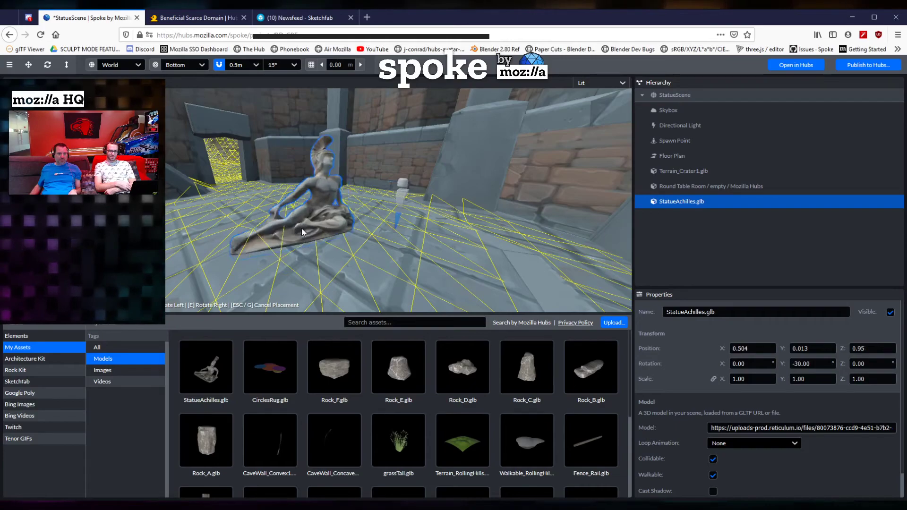
key("e")
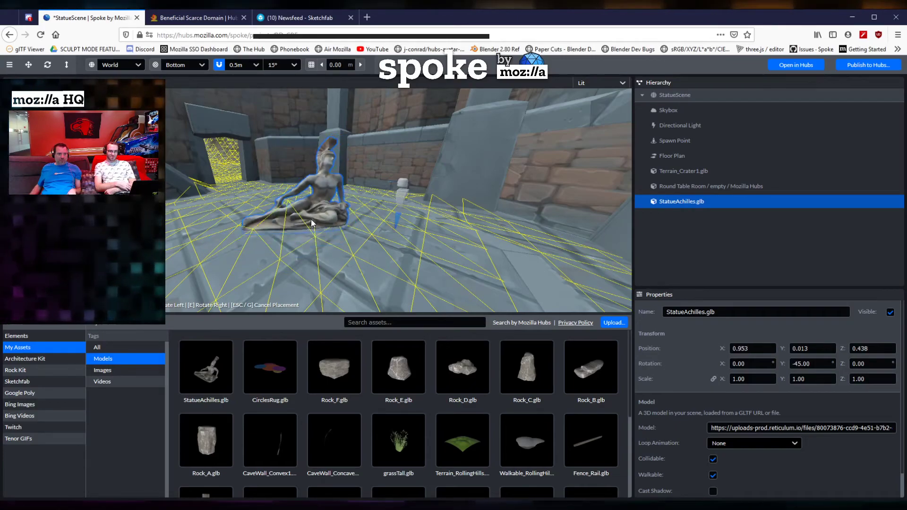
left_click(311, 223)
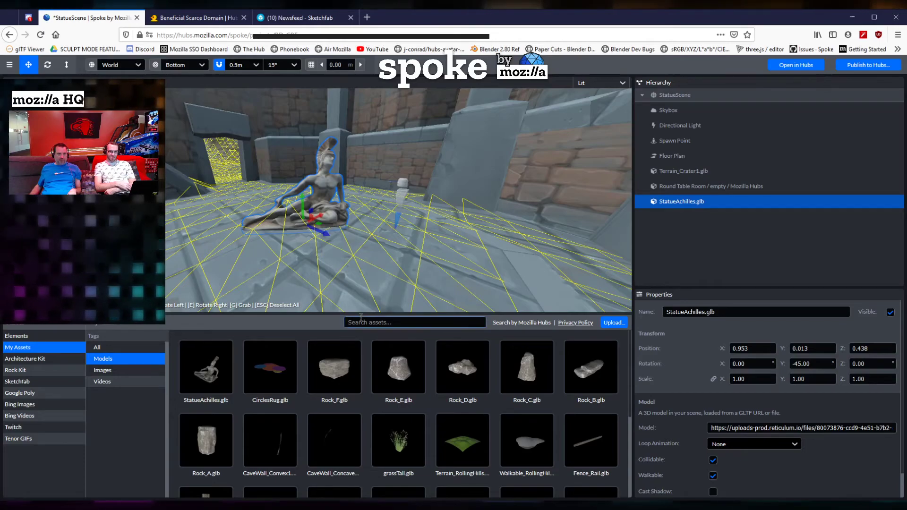
Shrink the asset browser to enlarge the viewport and examine the placed statue up close from several angles.
left_click_drag(367, 315, 366, 458)
scroll(358, 345, "up", 5)
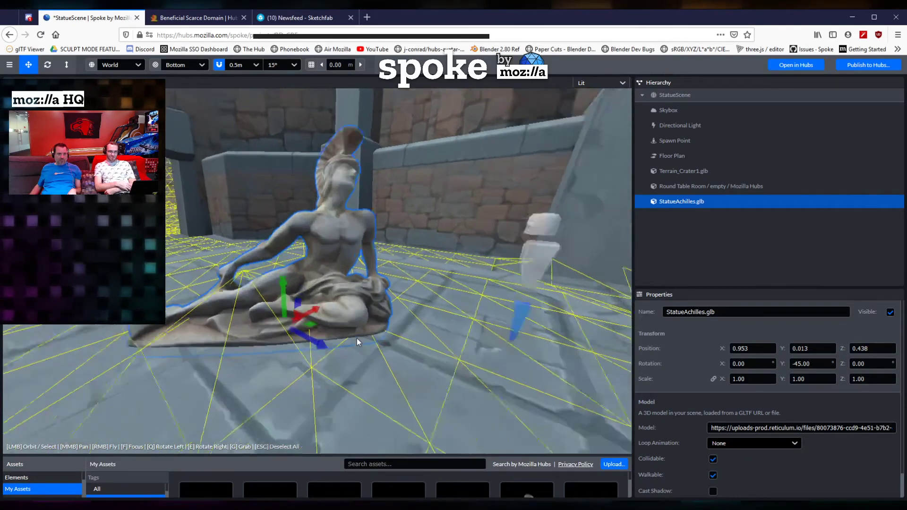
left_click_drag(372, 326, 80, 326)
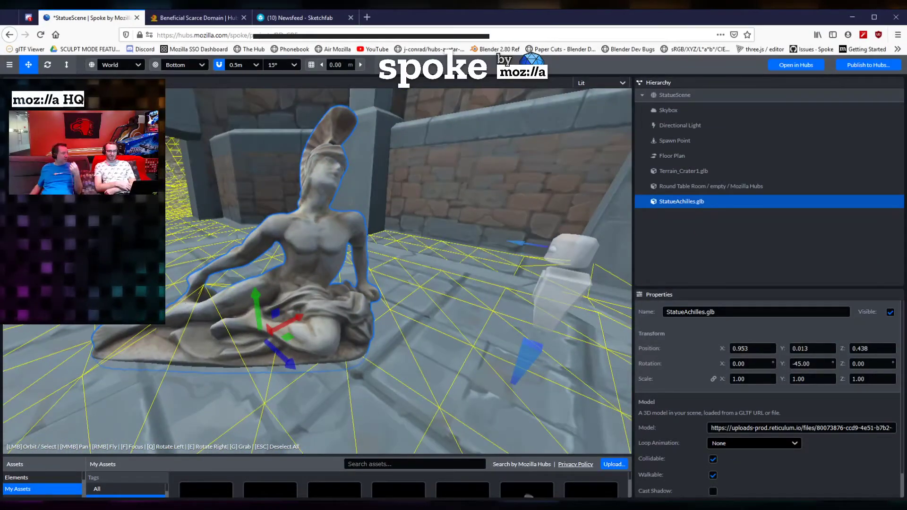
left_click_drag(173, 314, 397, 301)
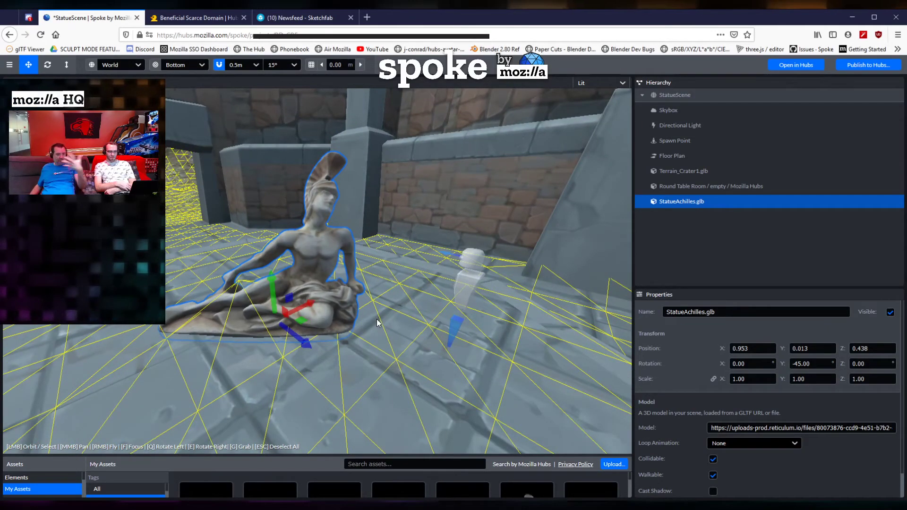
mouse_move(351, 302)
left_mouse_down()
mouse_move(109, 293)
mouse_move(255, 312)
mouse_move(442, 306)
mouse_move(515, 288)
mouse_move(395, 321)
mouse_move(304, 315)
mouse_move(334, 305)
left_mouse_up()
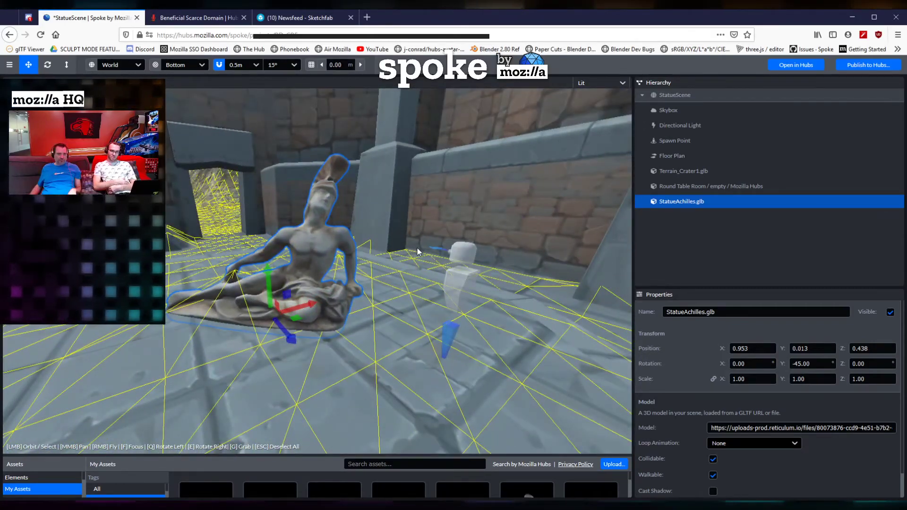
scroll(409, 252, "down", 3)
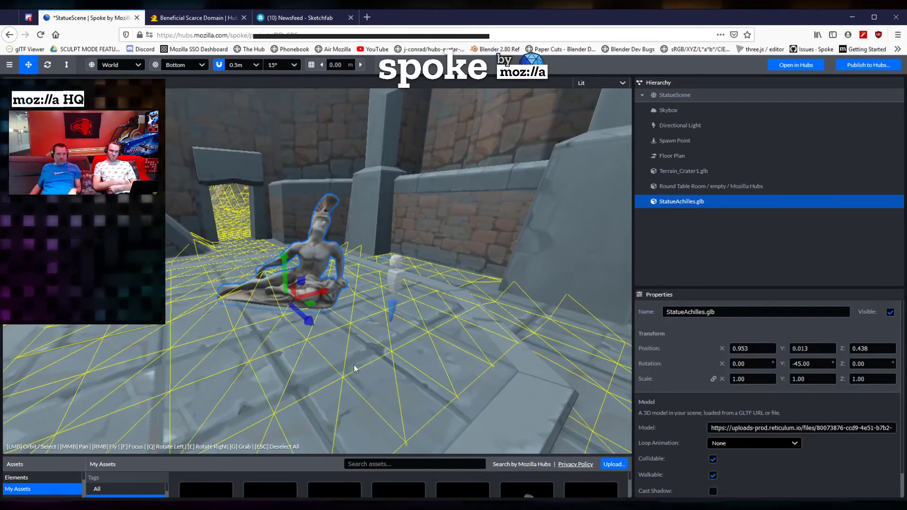
left_click_drag(344, 368, 263, 369)
Set the statue's X, Y and Z position to 0.
left_click(753, 348)
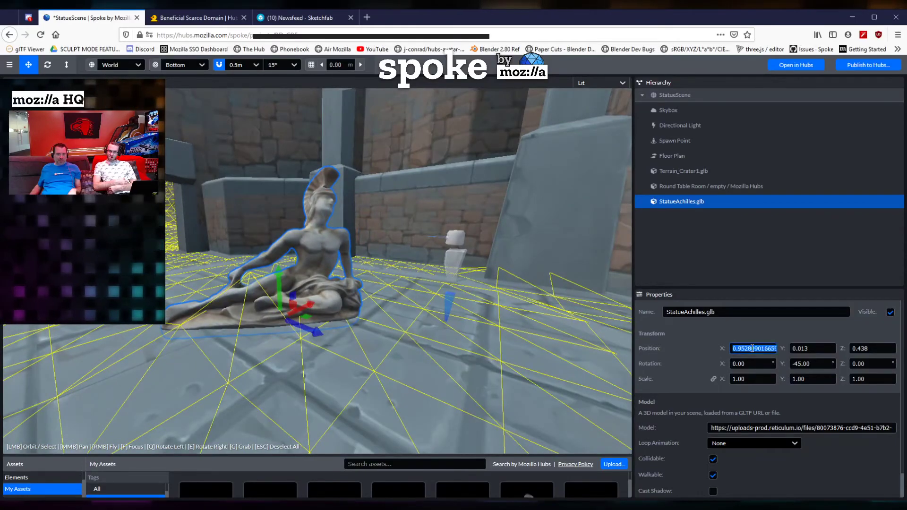
type("0")
left_click(813, 349)
key("BackSpace")
left_click(878, 349)
type("0")
left_click(827, 349)
type("0")
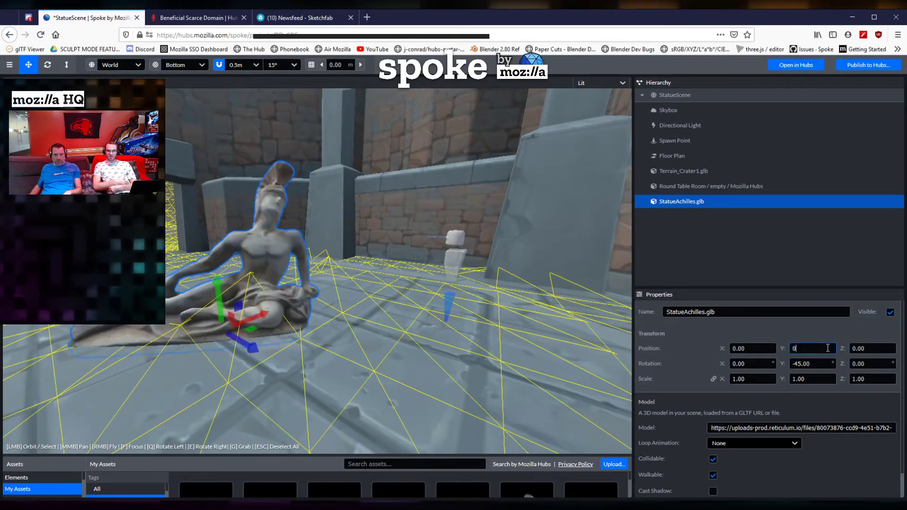
Scale the statue uniformly to 1.50 on all axes and check its size against the spawn point figure.
left_click_drag(348, 296, 372, 395)
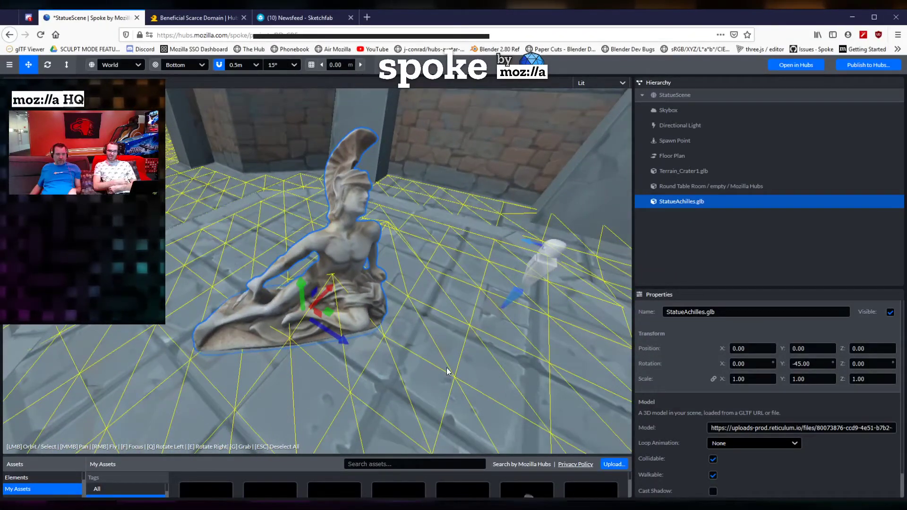
middle_click_drag(392, 372, 375, 333)
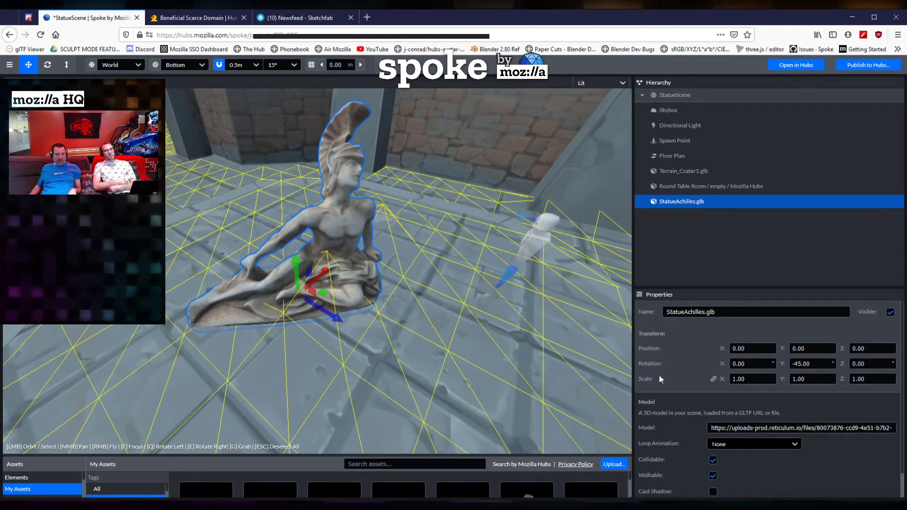
left_click_drag(722, 380, 738, 386)
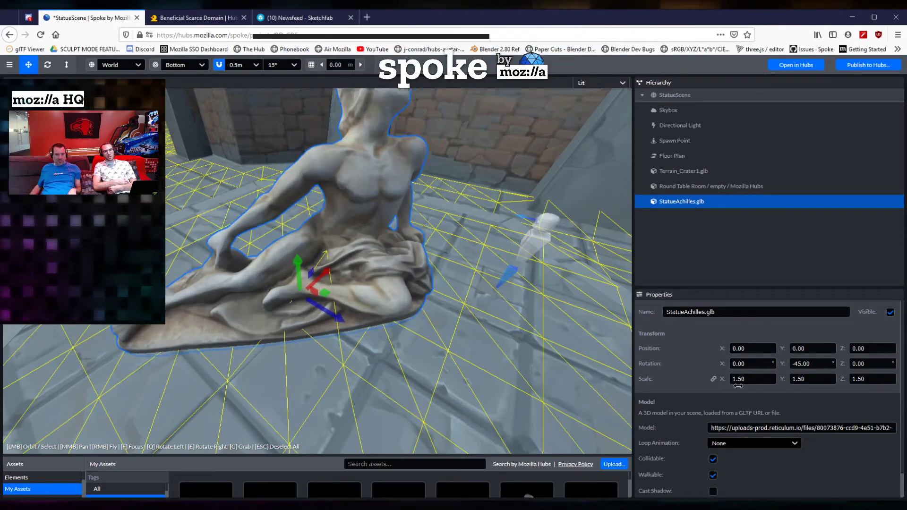
left_click_drag(373, 235, 357, 285)
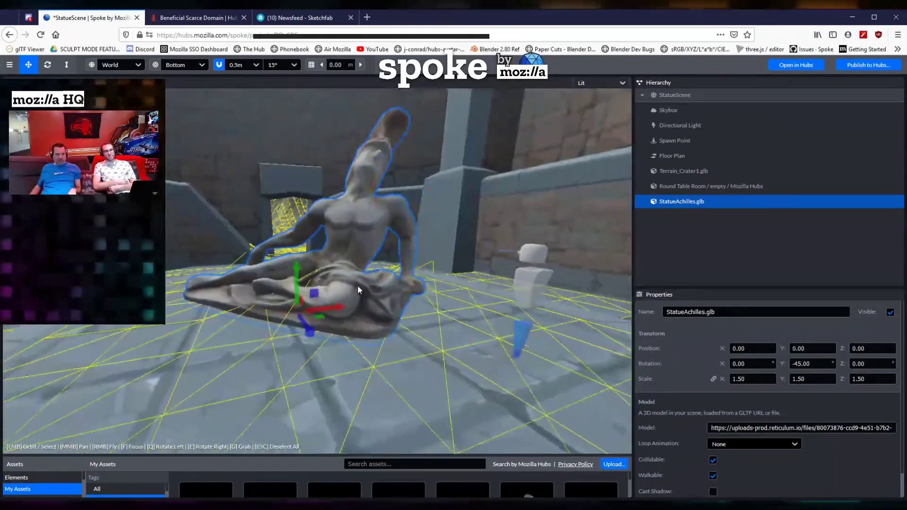
left_click_drag(437, 287, 452, 322)
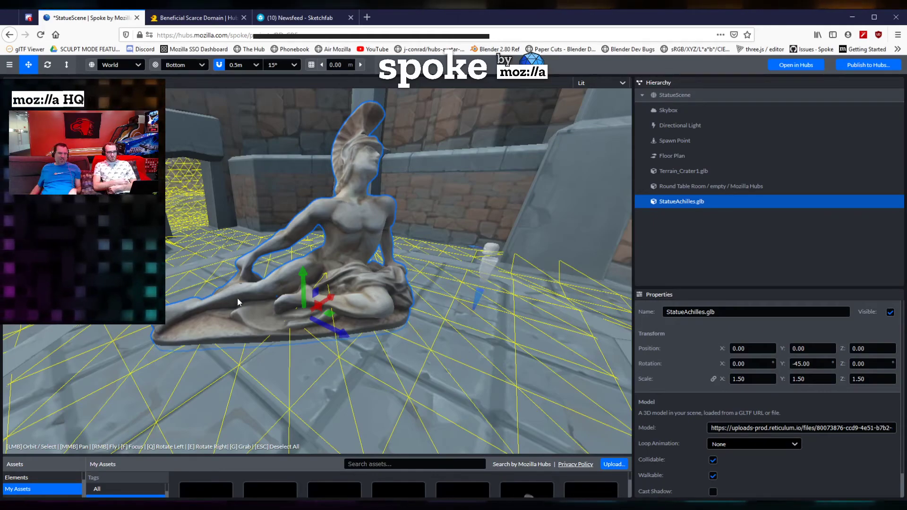
scroll(699, 371, "down", 1)
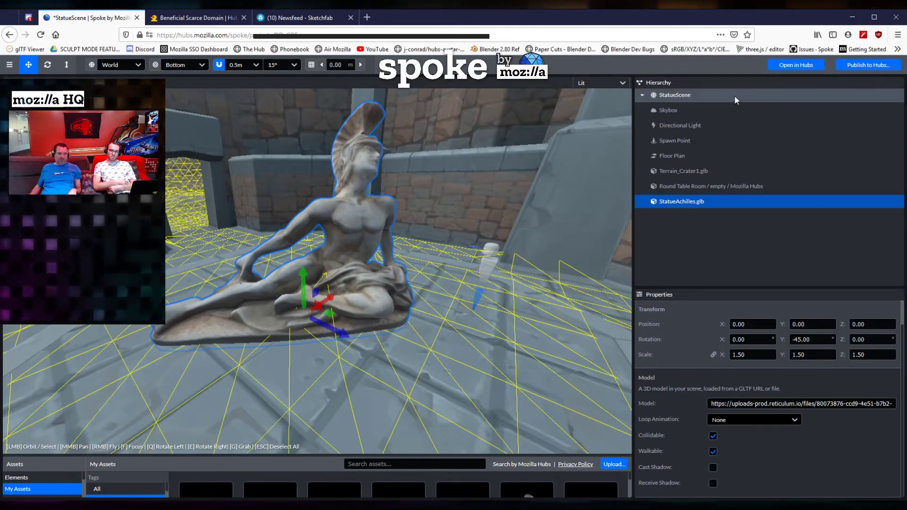
Select the Directional Light to inspect its settings and set the viewport's render mode to Shadows.
left_click(673, 126)
left_click_drag(573, 162, 302, 236)
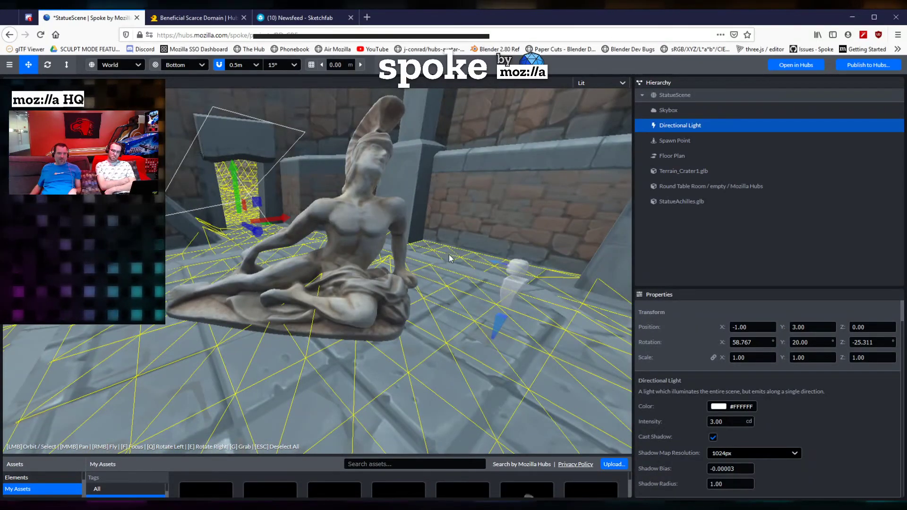
left_click(600, 84)
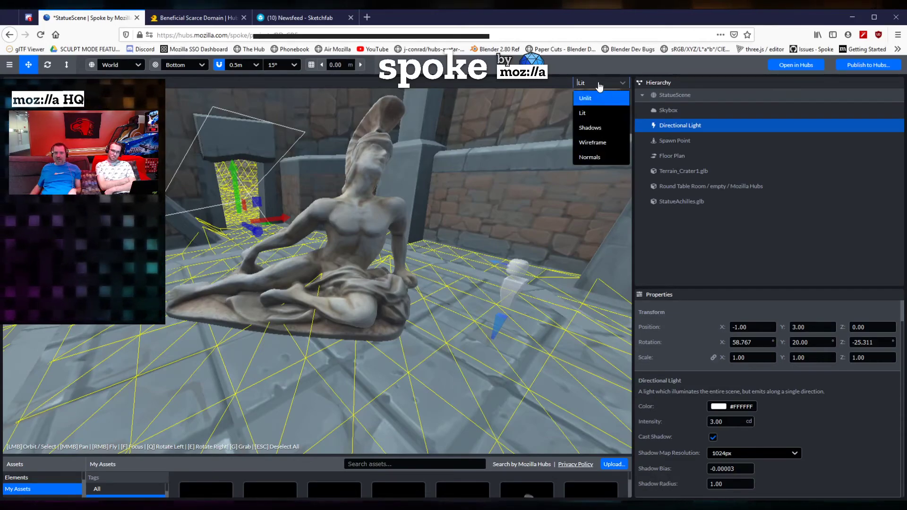
left_click(599, 128)
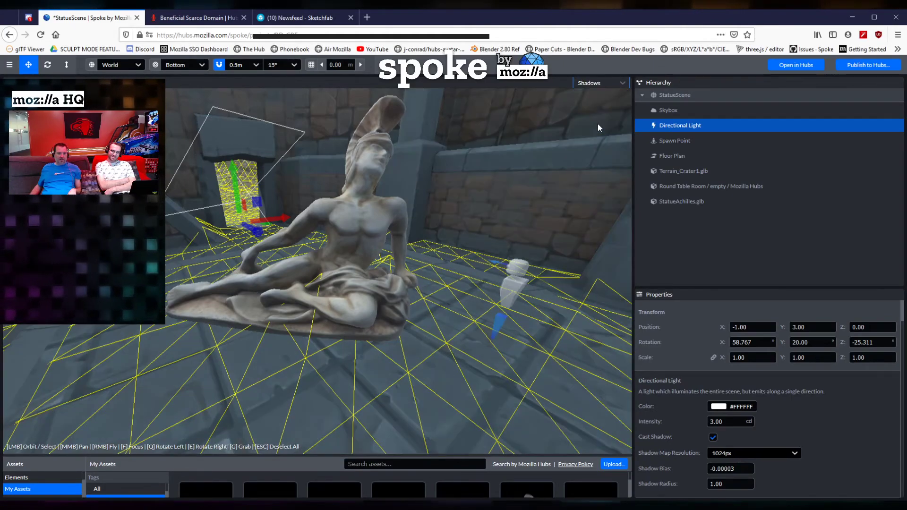
left_click_drag(446, 291, 315, 292)
scroll(308, 291, "down", 3)
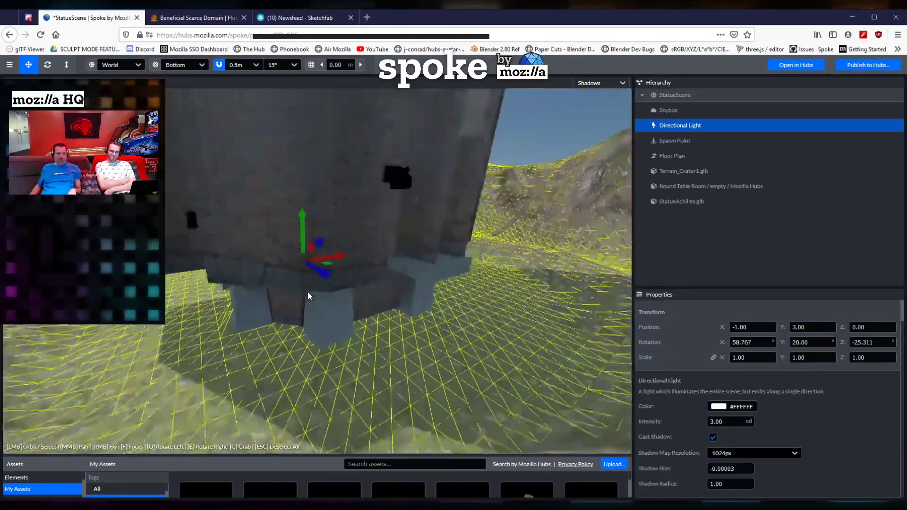
scroll(308, 291, "up", 2)
scroll(308, 292, "down", 3)
Select the StatueAchilles model and enable Cast Shadow and Receive Shadow, toggling Receive Shadow off and on to compare the shading.
left_click_drag(308, 291, 337, 291)
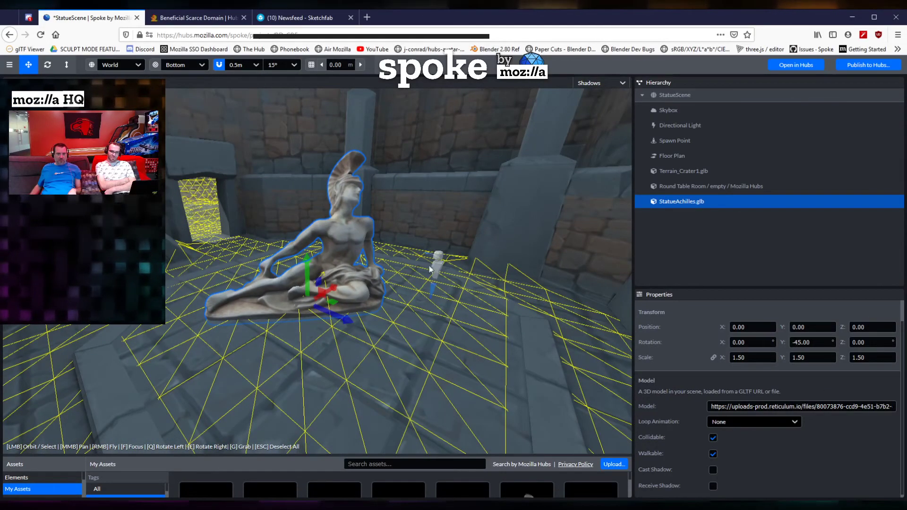
left_click(714, 487)
left_click_drag(414, 350, 370, 355)
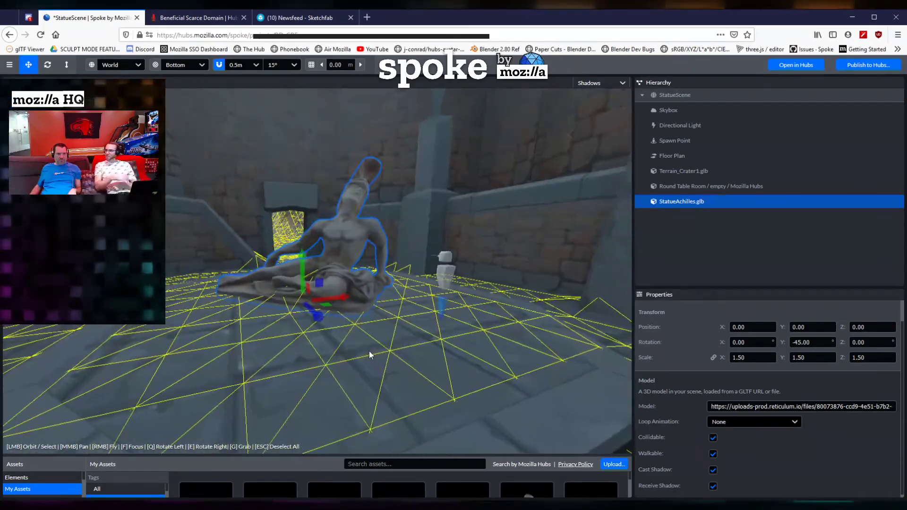
left_click(714, 486)
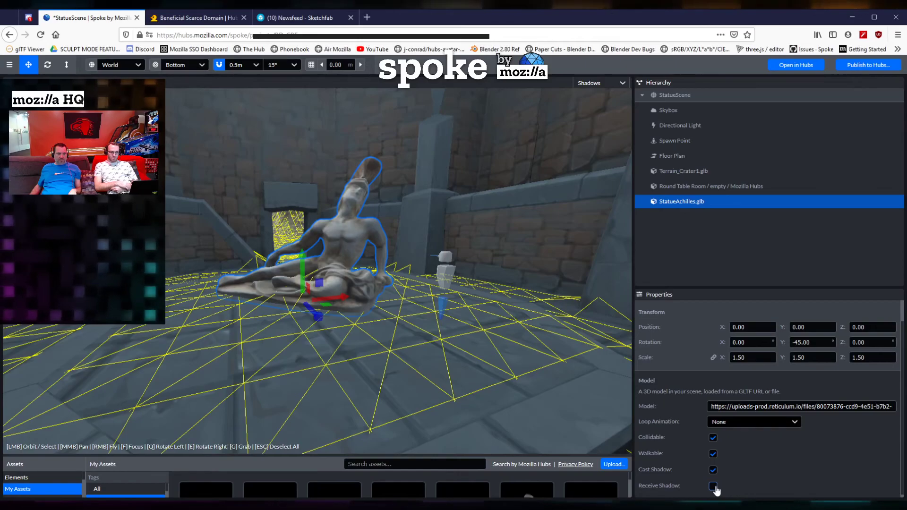
left_click(713, 487)
left_click_drag(265, 341, 318, 326)
scroll(318, 325, "up", 2)
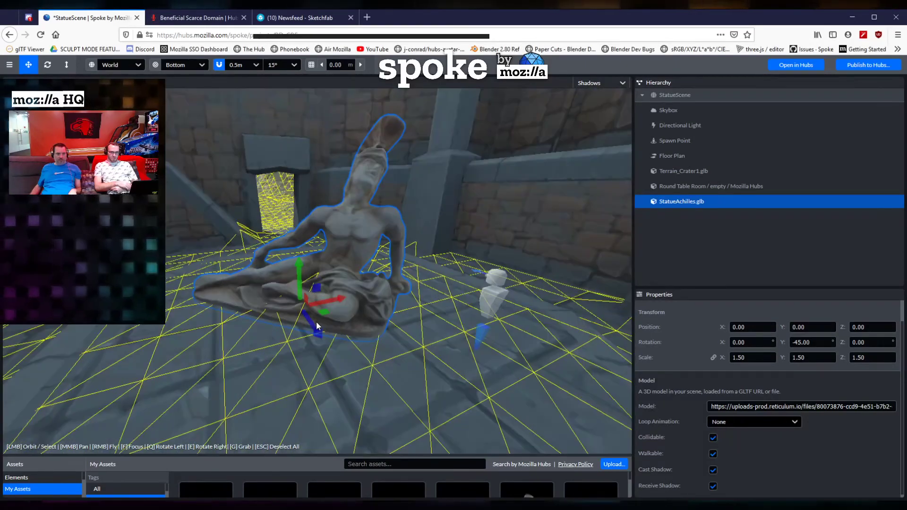
left_click_drag(376, 316, 442, 292)
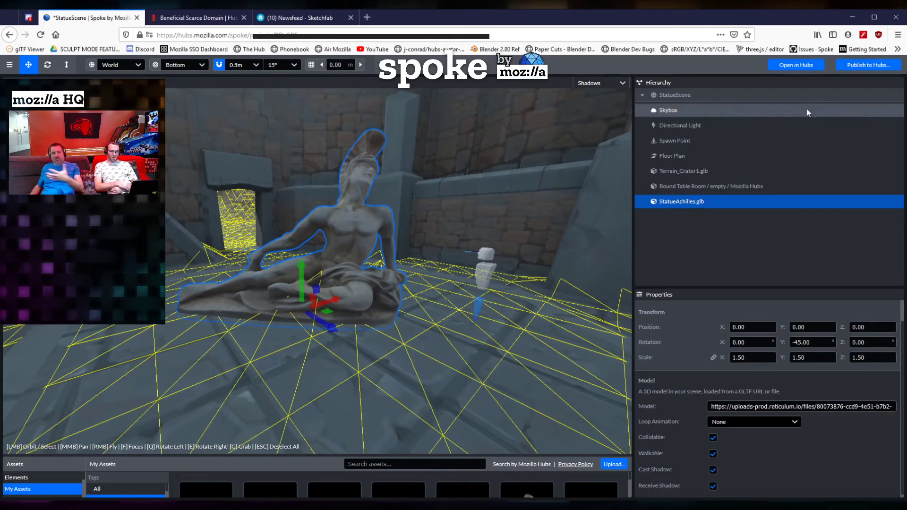
Save and publish the scene to Hubs as StatueScene and close the publish notice.
left_click(866, 66)
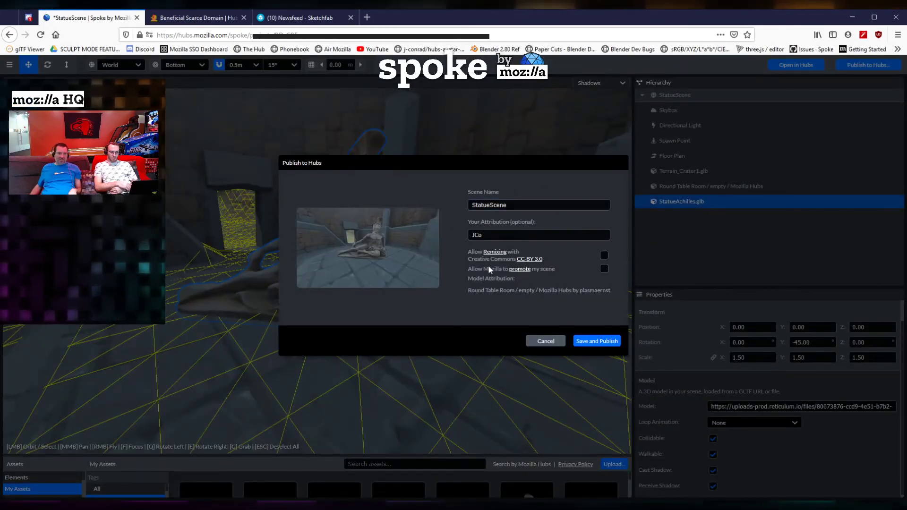
left_click(596, 343)
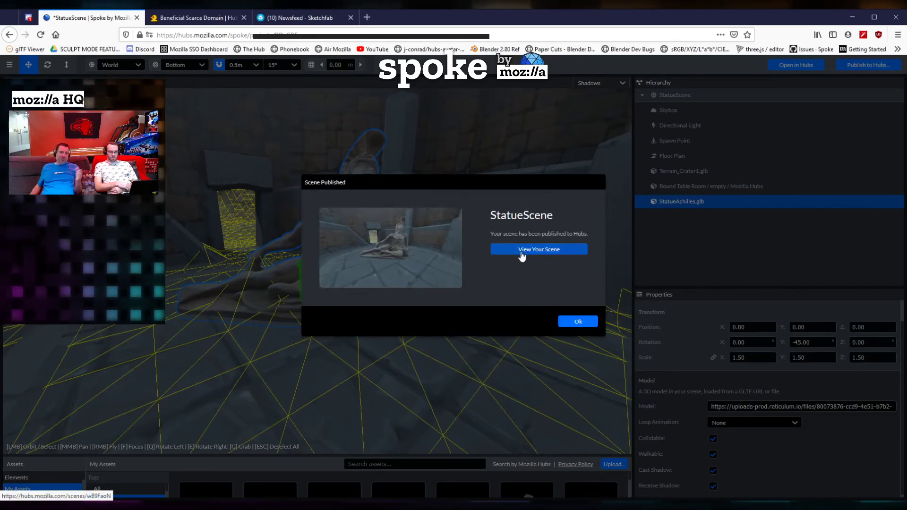
left_click(578, 323)
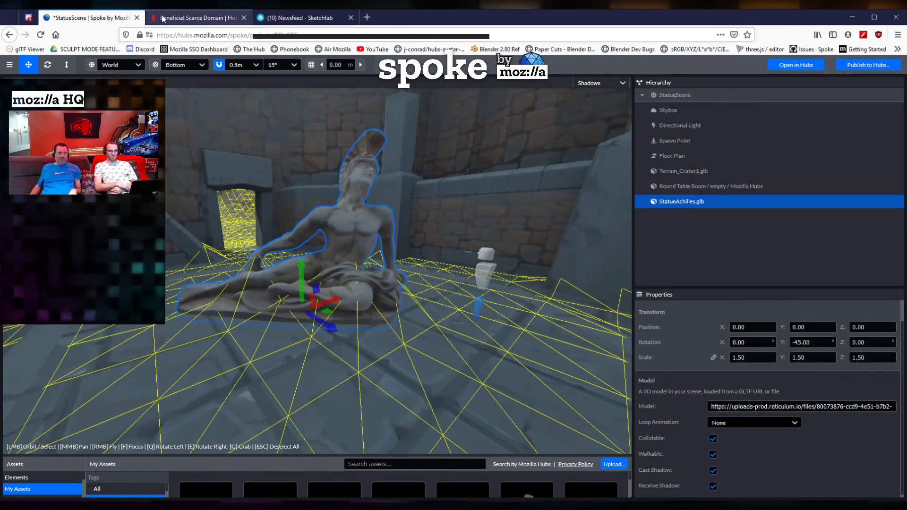
Switch to the Beneficial Scarce Domain room in Hubs and reload it to load the republished scene.
left_click(186, 18)
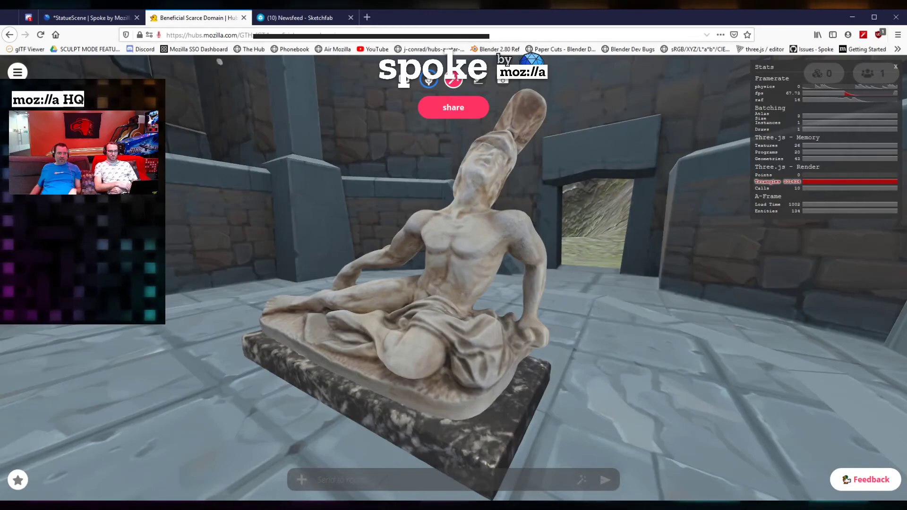
left_click(40, 35)
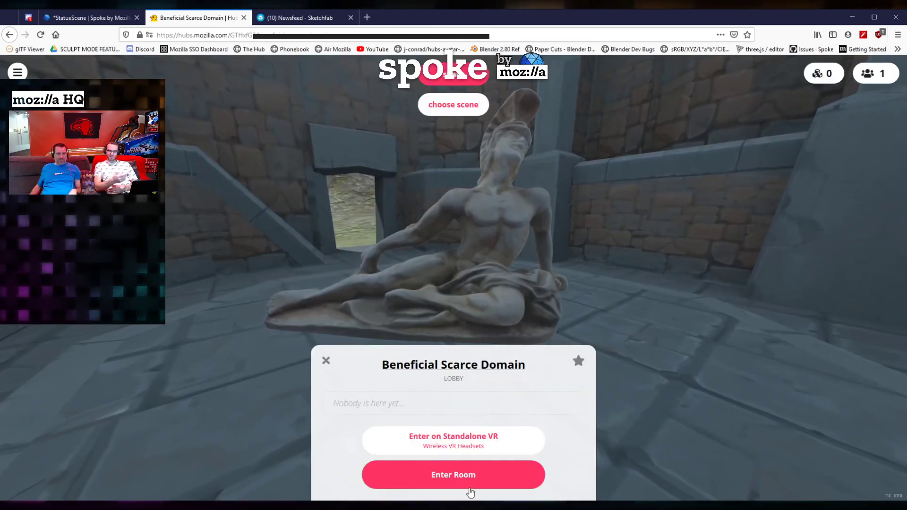
Enter the Beneficial Scarce Domain room and walk around the Achilles statue to examine it from several sides.
left_click(470, 477)
left_click(470, 476)
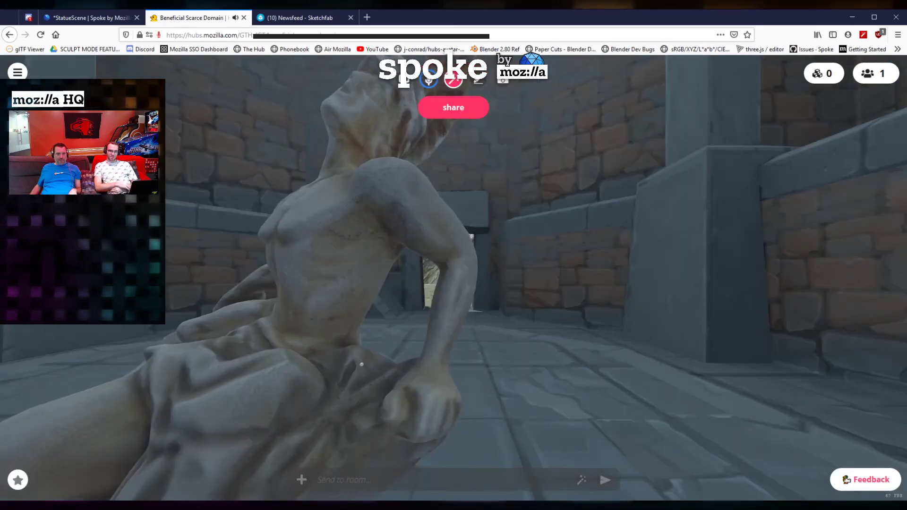
key("s")
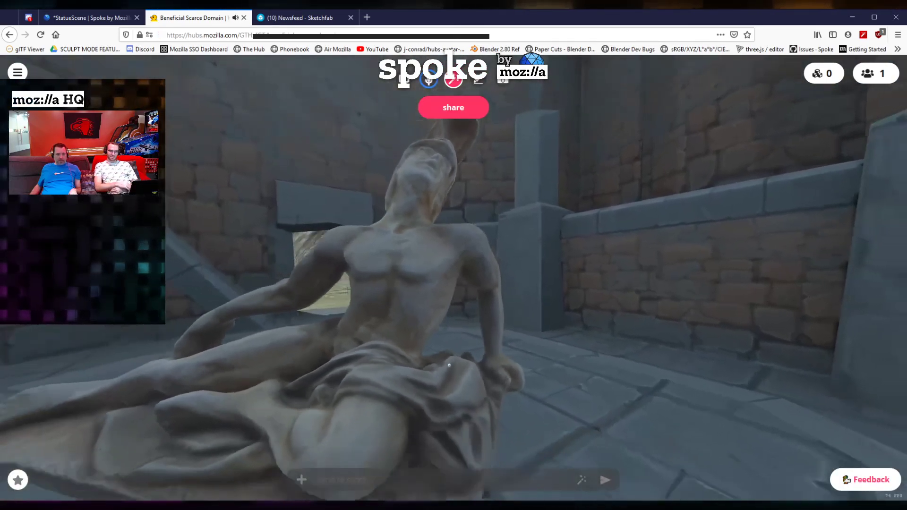
key("w")
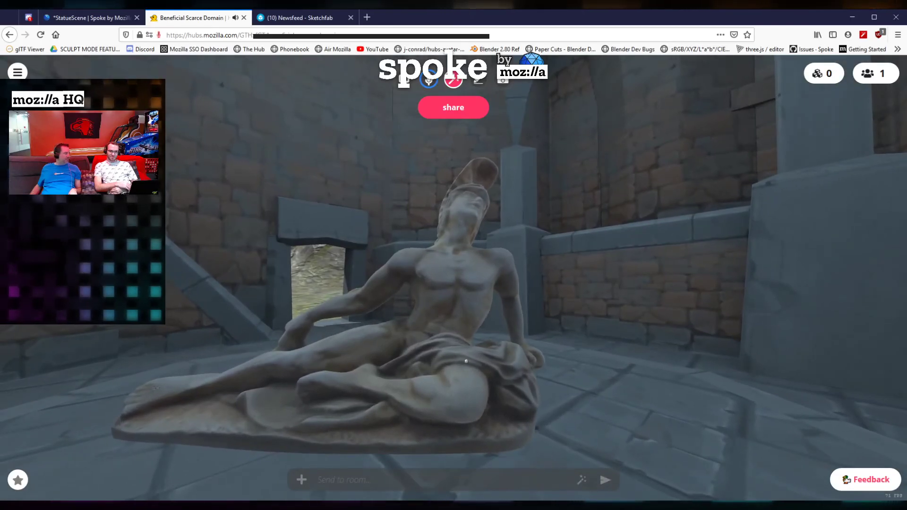
key("a")
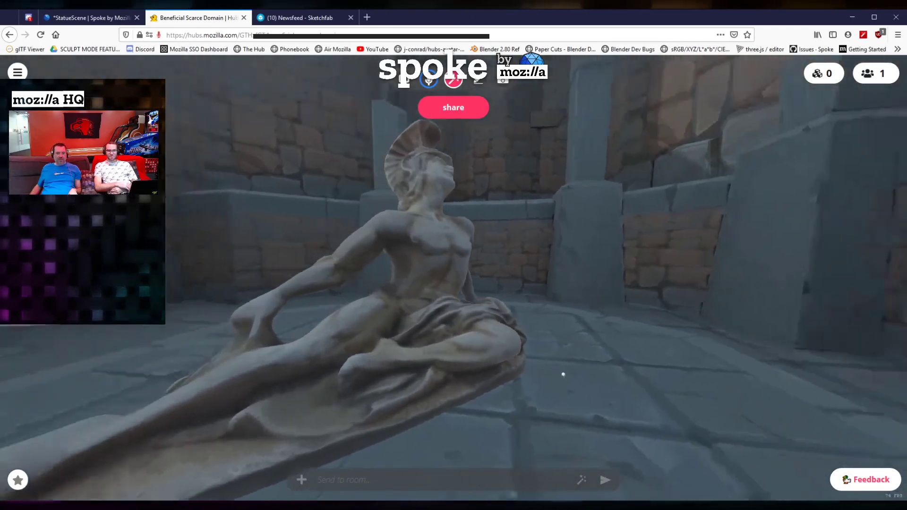
left_click_drag(607, 373, 385, 372)
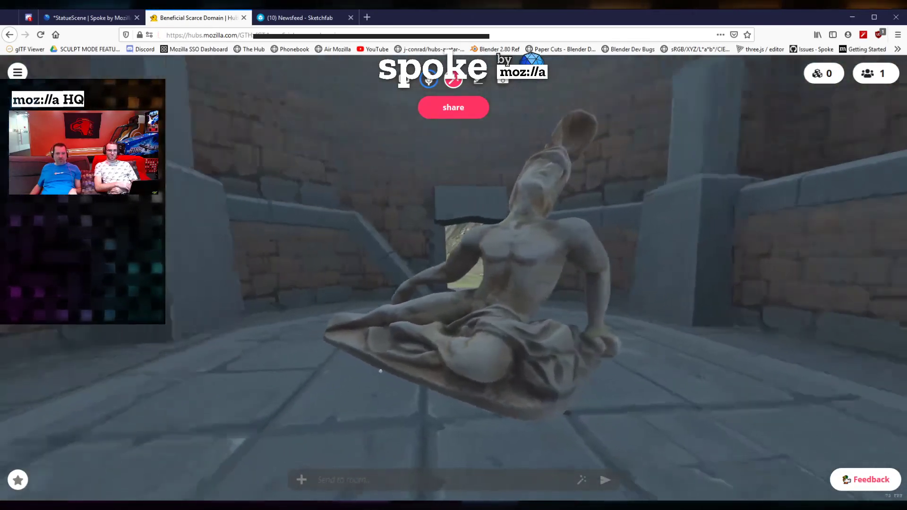
key("w")
key("d")
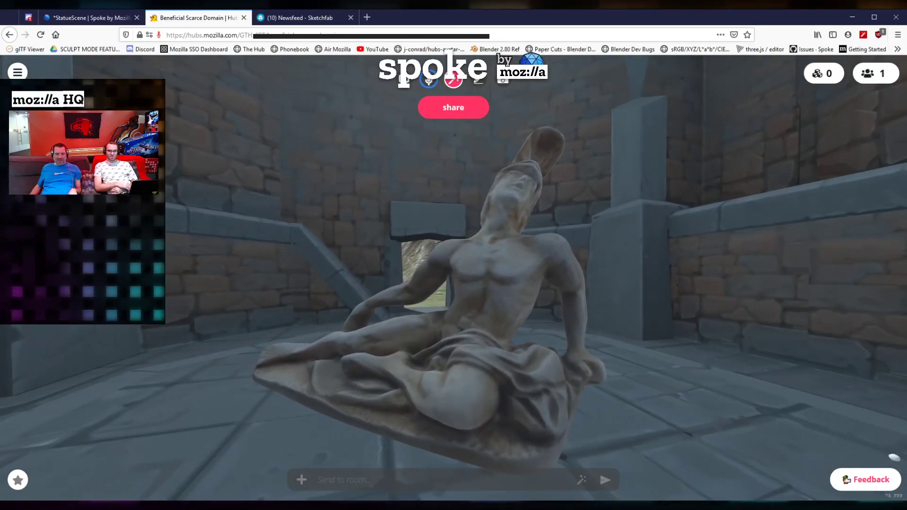
Show the room's performance stats and move in close to the front of the statue.
key("grave")
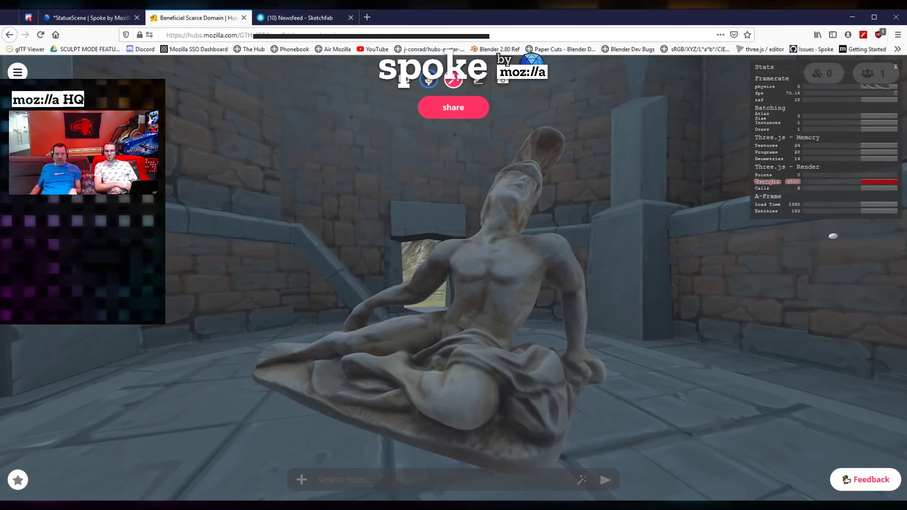
key("w")
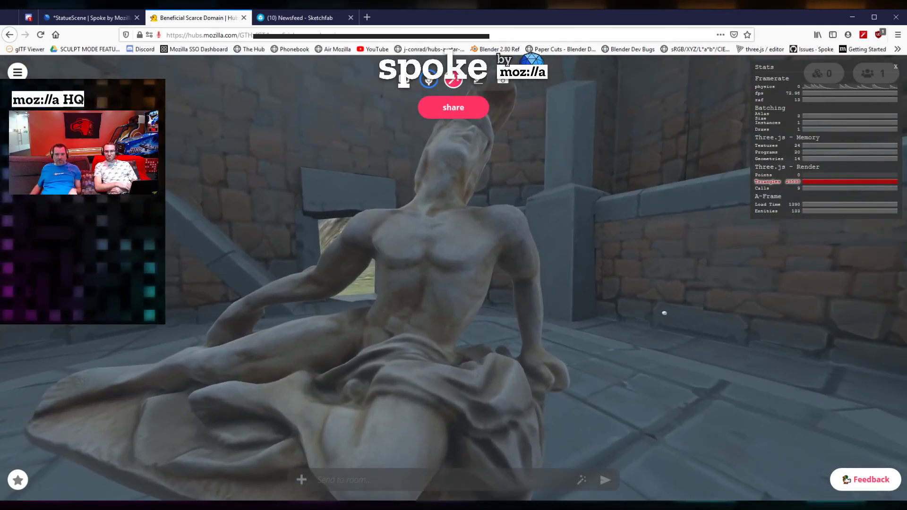
left_click_drag(665, 313, 666, 314)
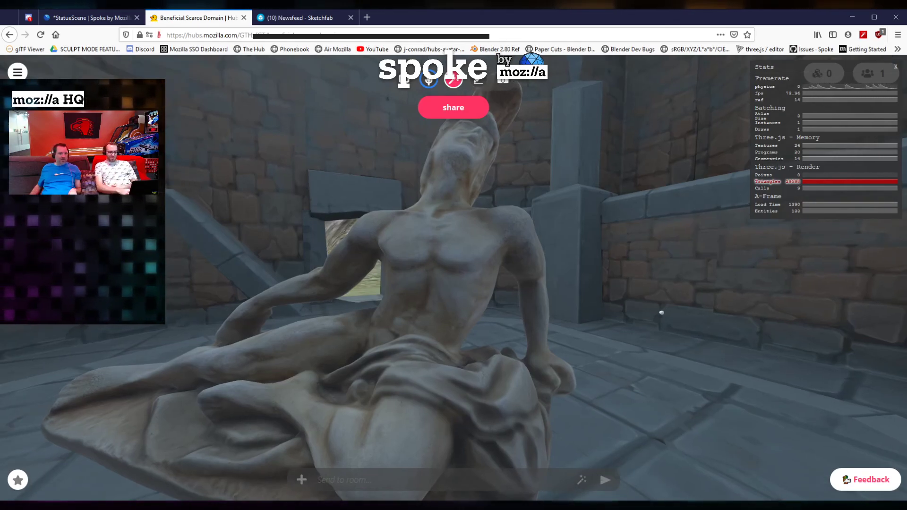
key("s")
key("w")
left_click_drag(660, 312, 324, 311)
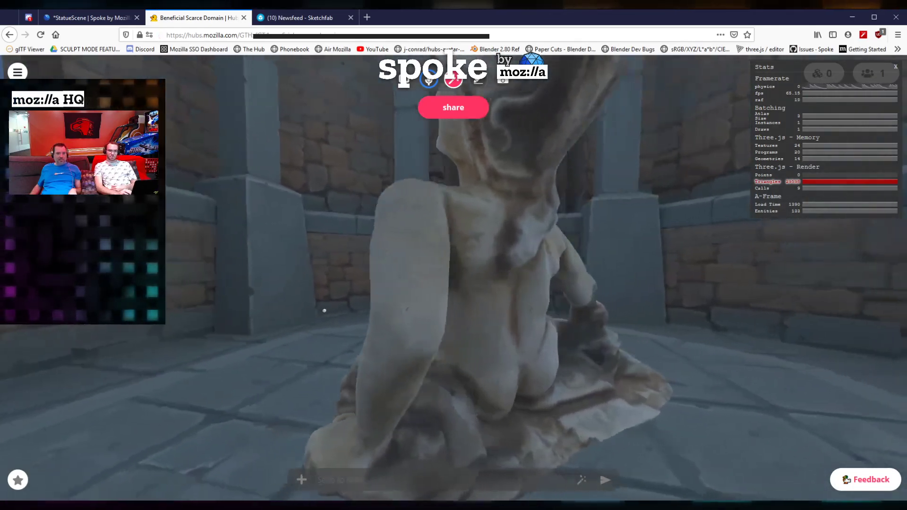
Circle the statue to examine the surface detail and shading of its back, front and outstretched leg at different distances.
key("s")
key("d")
key("w")
key("a")
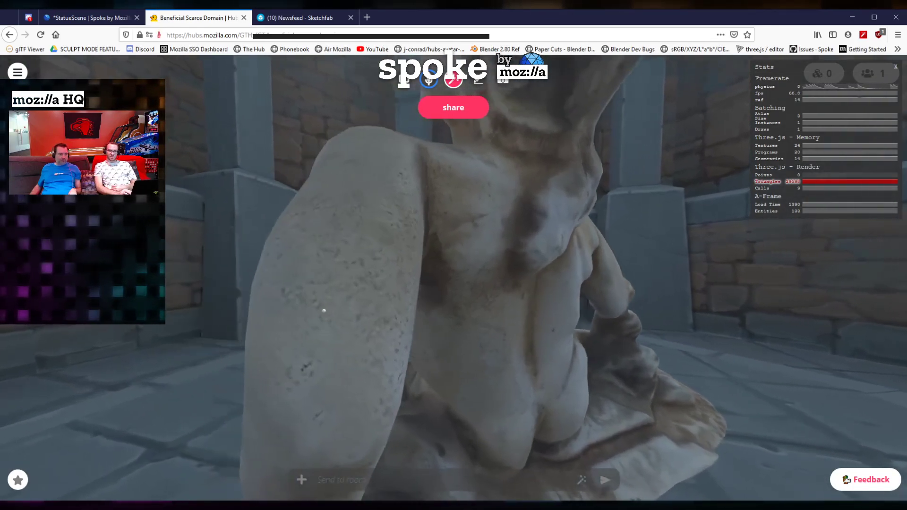
key("w")
key("s")
key("a")
left_click_drag(334, 310, 667, 320)
key("w")
key("s")
key("w")
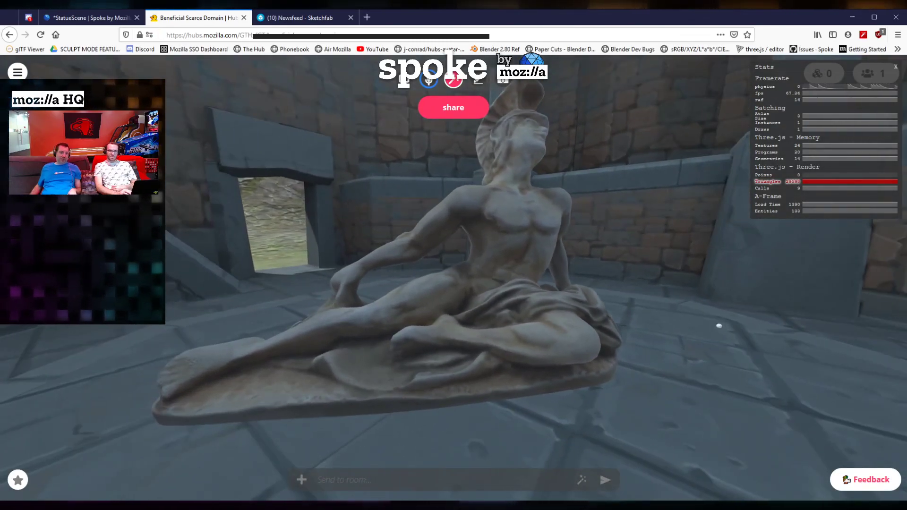
key("w")
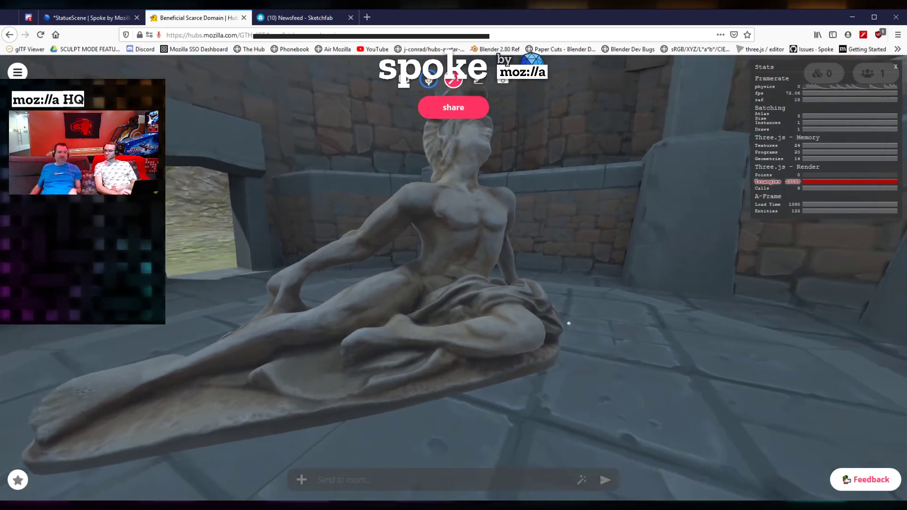
key("s")
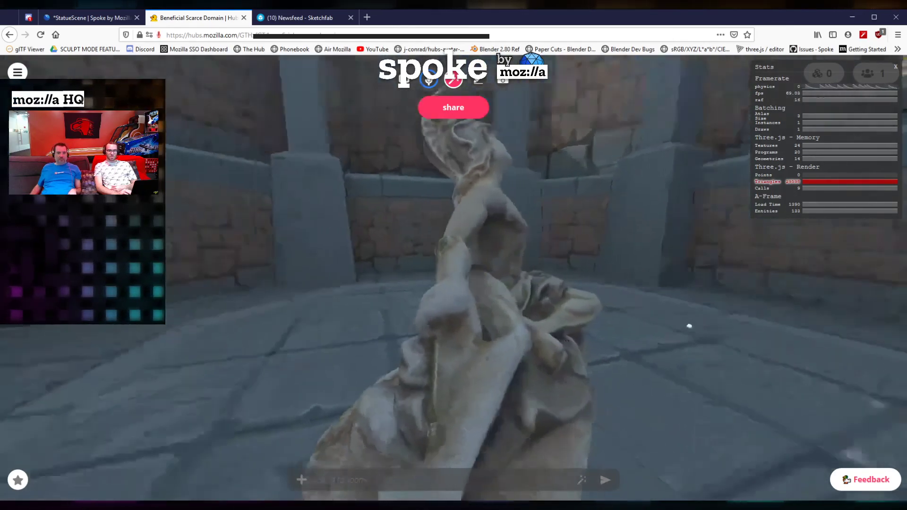